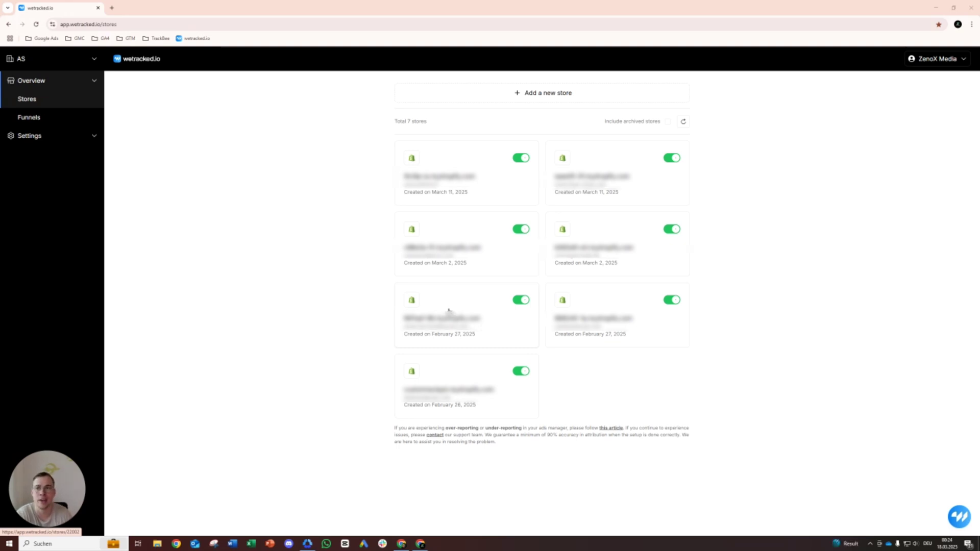
Step: Start a new store in wetracked.io and bring up the Shopify Domains settings page
{"action": "left_click", "coordinate": [525, 104]}
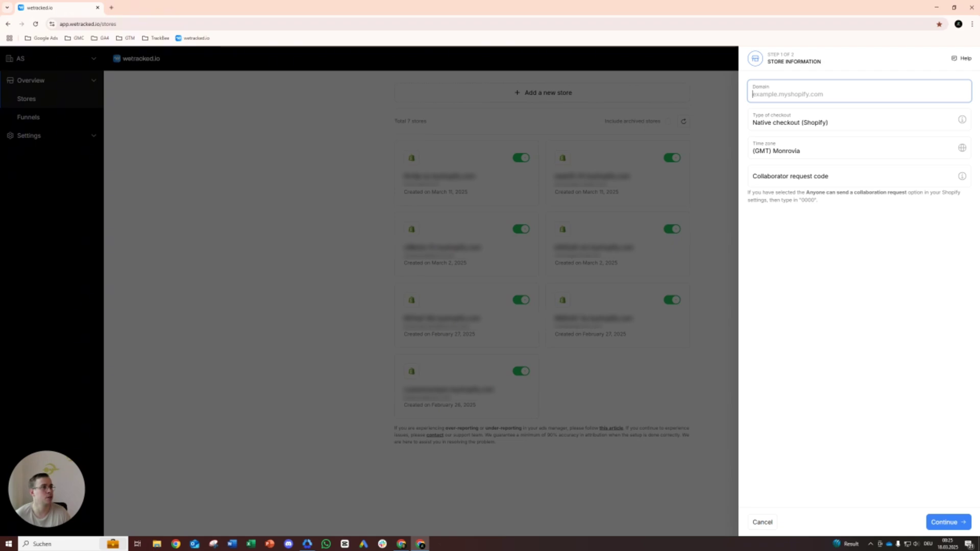
{"action": "key", "text": "alt+Tab"}
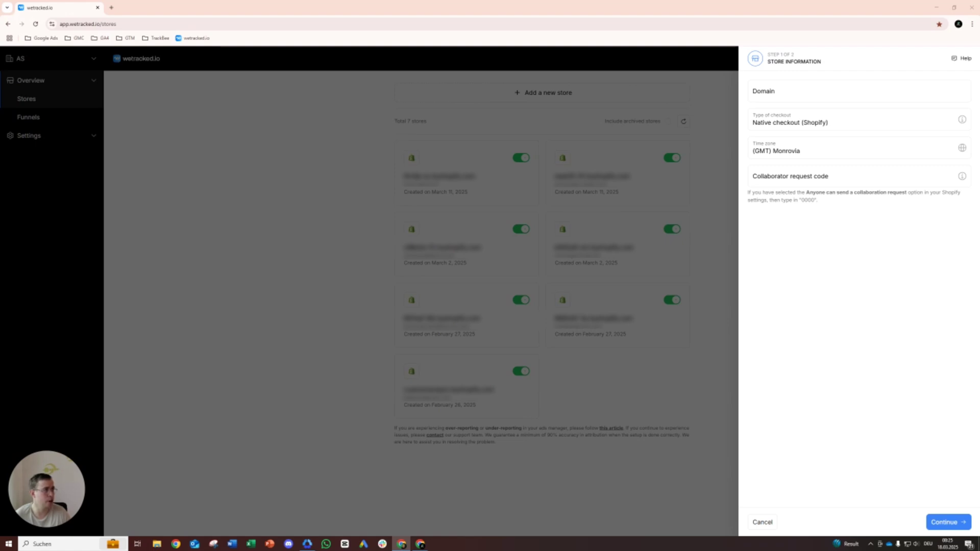
{"action": "key", "text": "alt+Tab"}
Step: Open the store's myshopify.com domain details in Shopify and select its domain name for copying
{"action": "double_click", "coordinate": [872, 60]}
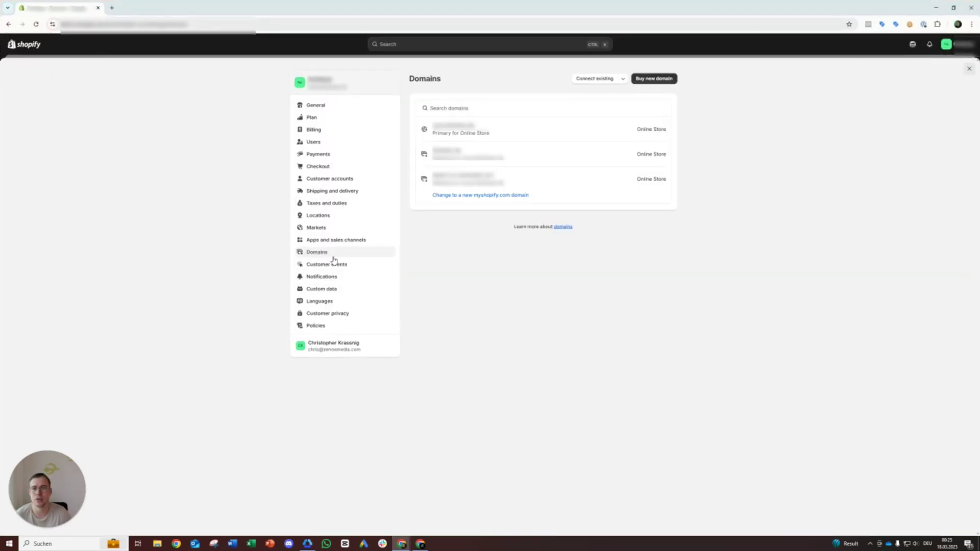
{"action": "left_click", "coordinate": [532, 183]}
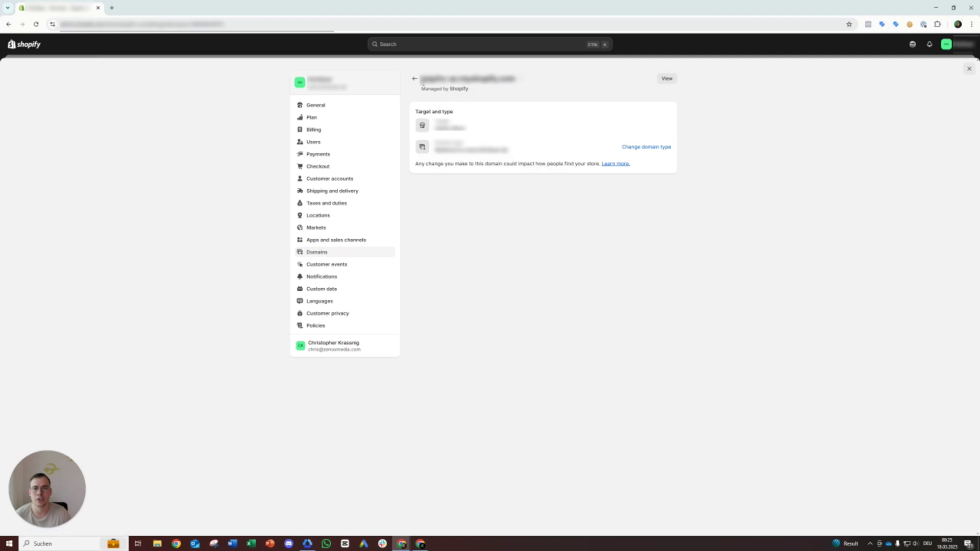
{"action": "left_click_drag", "start_coordinate": [421, 76], "coordinate": [516, 78]}
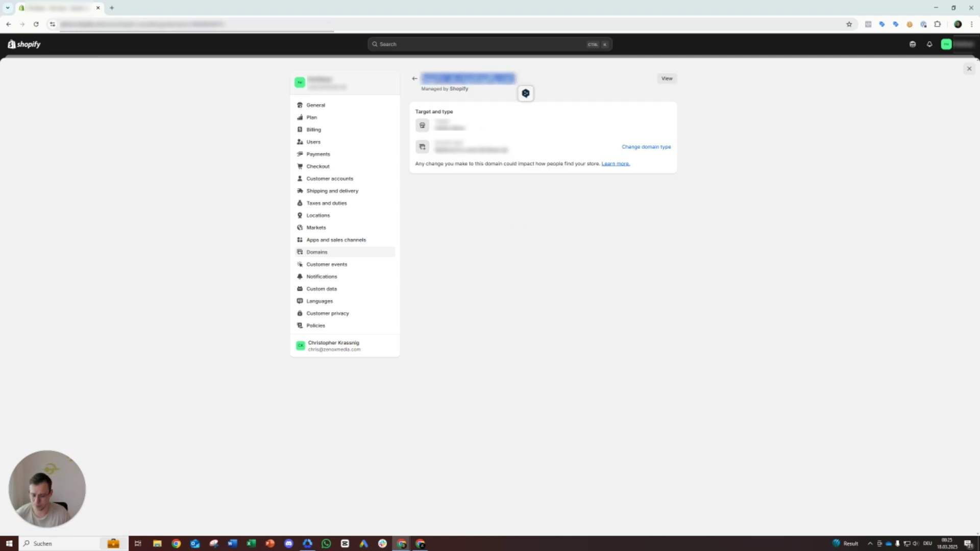
Step: Paste the store domain and the collaborator request code into the wetracked.io new-store form
{"action": "key", "text": "alt+Tab"}
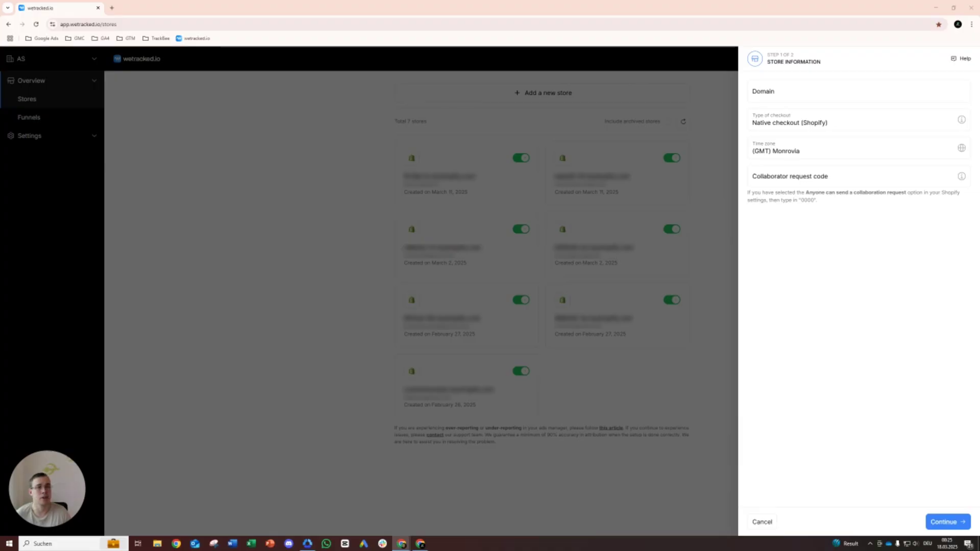
{"action": "left_click", "coordinate": [780, 94]}
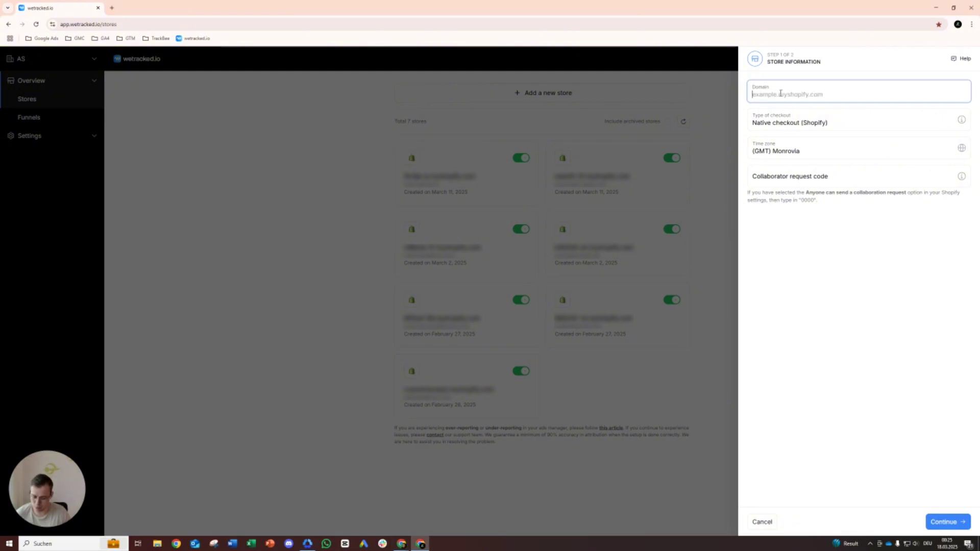
{"action": "key", "text": "ctrl+v"}
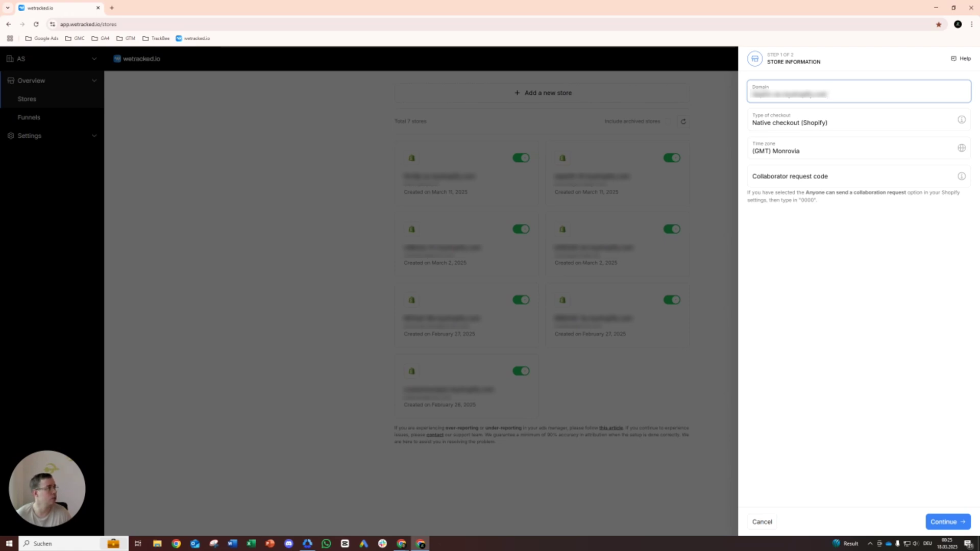
{"action": "left_click", "coordinate": [785, 176]}
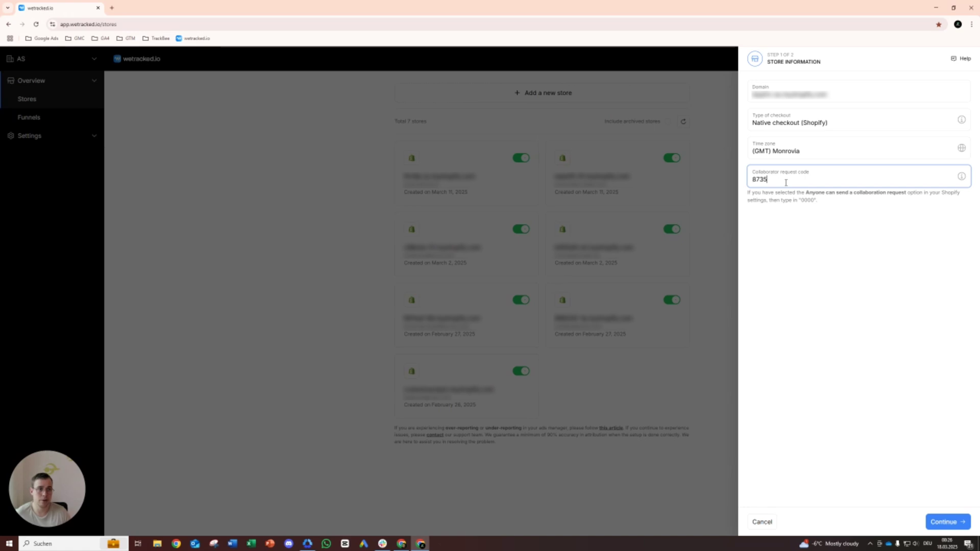
Step: Set the store's time zone to (GMT+01:00) Berlin and continue to Integrations
{"action": "left_click", "coordinate": [785, 151]}
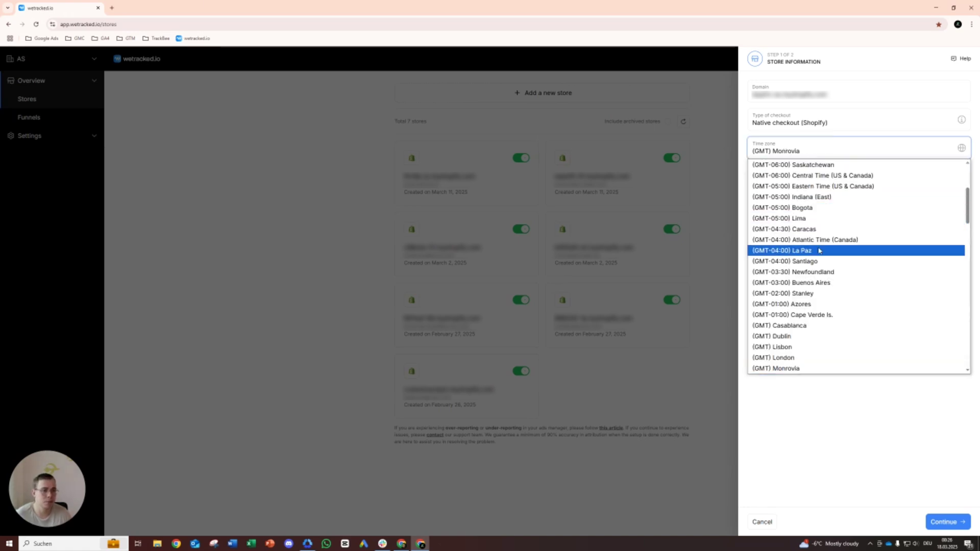
{"action": "scroll", "coordinate": [822, 271], "scroll_direction": "up", "scroll_amount": 2}
{"action": "scroll", "coordinate": [817, 261], "scroll_direction": "down", "scroll_amount": 5}
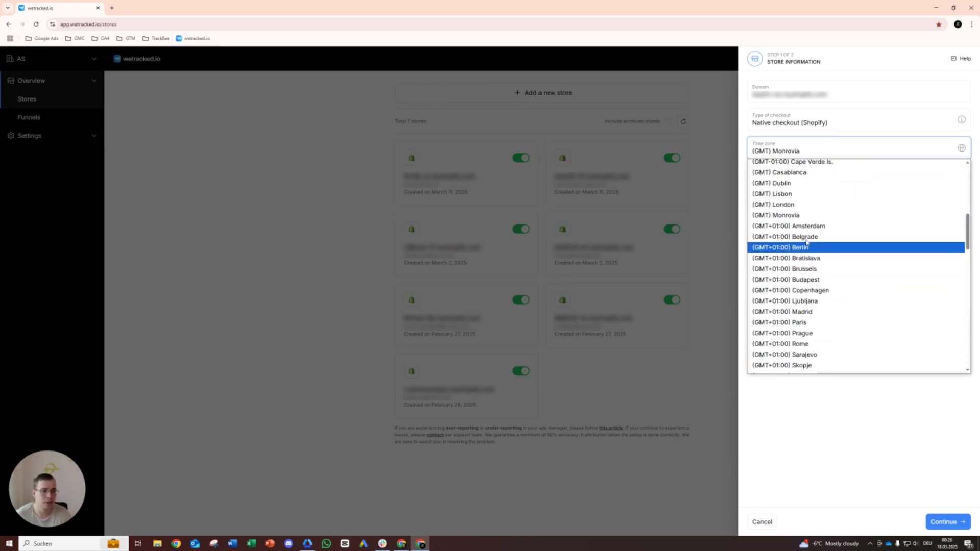
{"action": "left_click", "coordinate": [809, 248]}
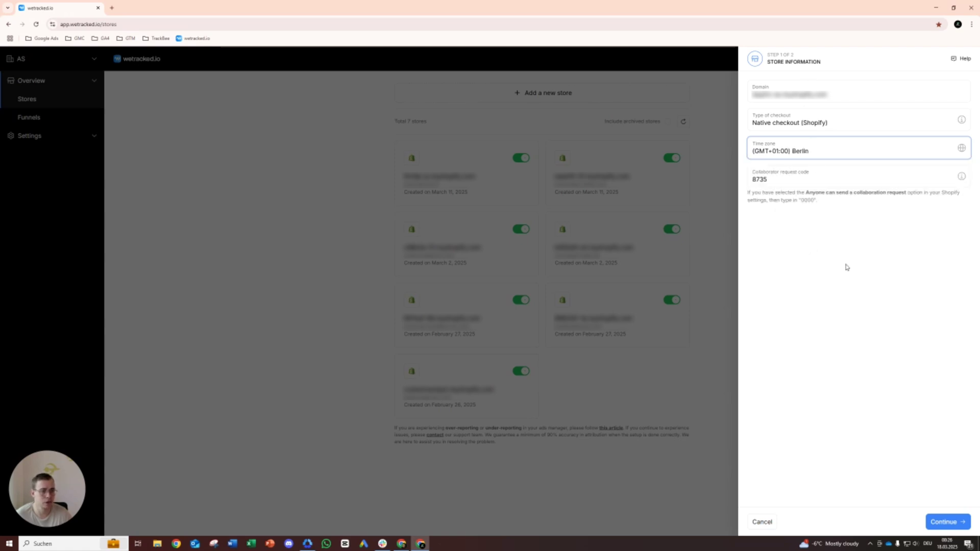
{"action": "left_click", "coordinate": [949, 526]}
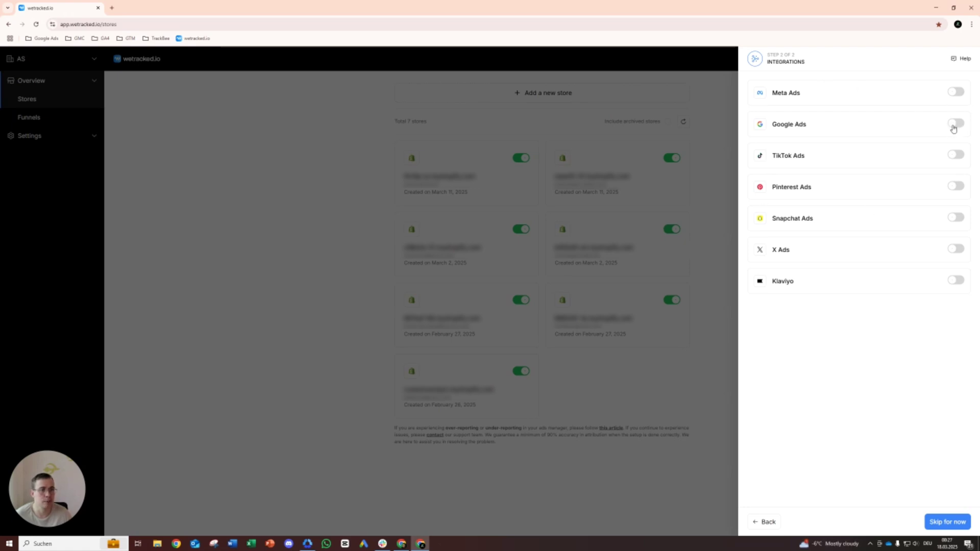
Step: Enable the Google Ads integration and start adding a Google pixel
{"action": "left_click", "coordinate": [955, 125]}
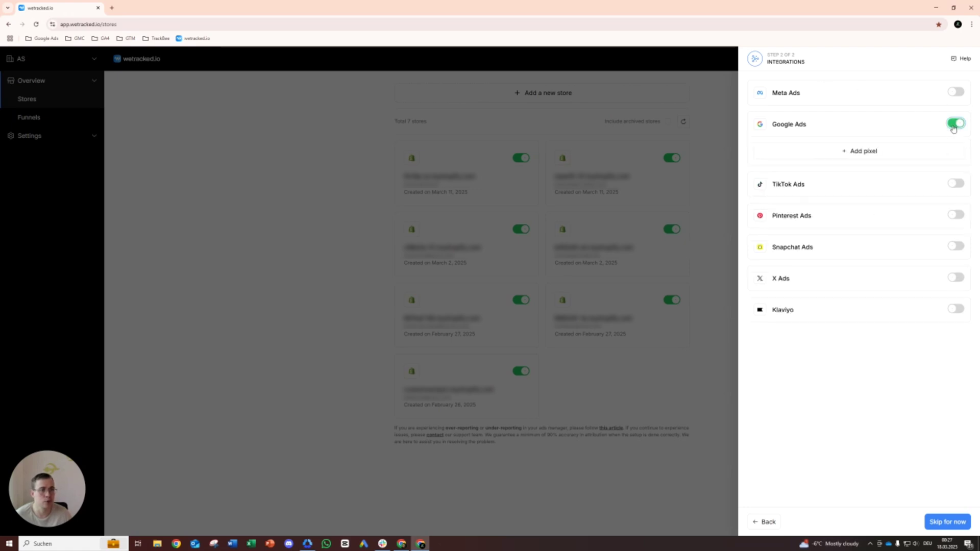
{"action": "left_click", "coordinate": [892, 152]}
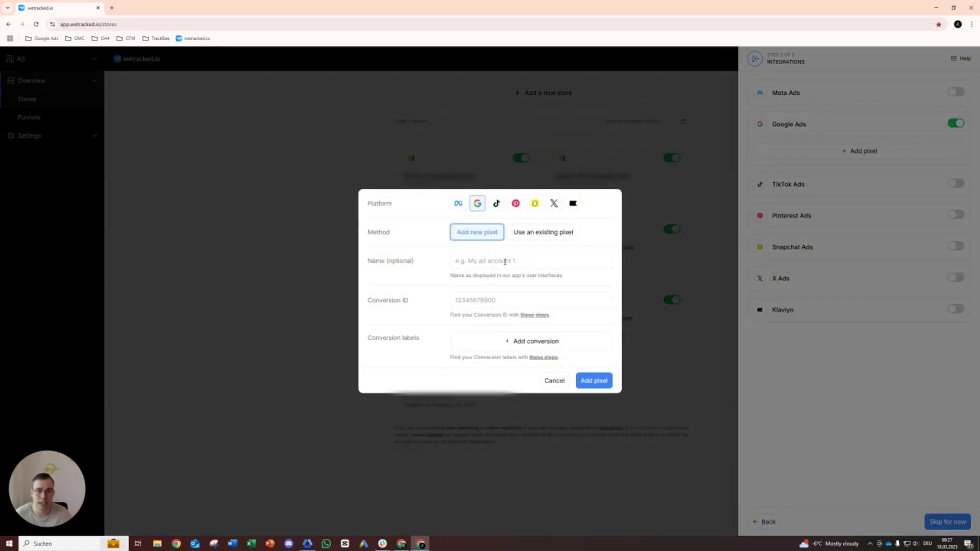
Step: Name the new Google pixel 'Google'
{"action": "left_click", "coordinate": [507, 261]}
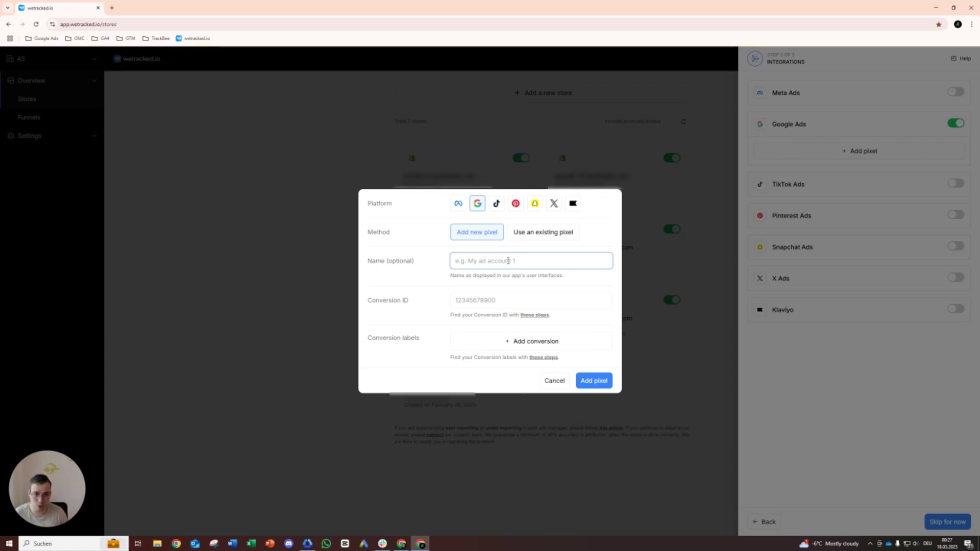
{"action": "type", "text": "Google"}
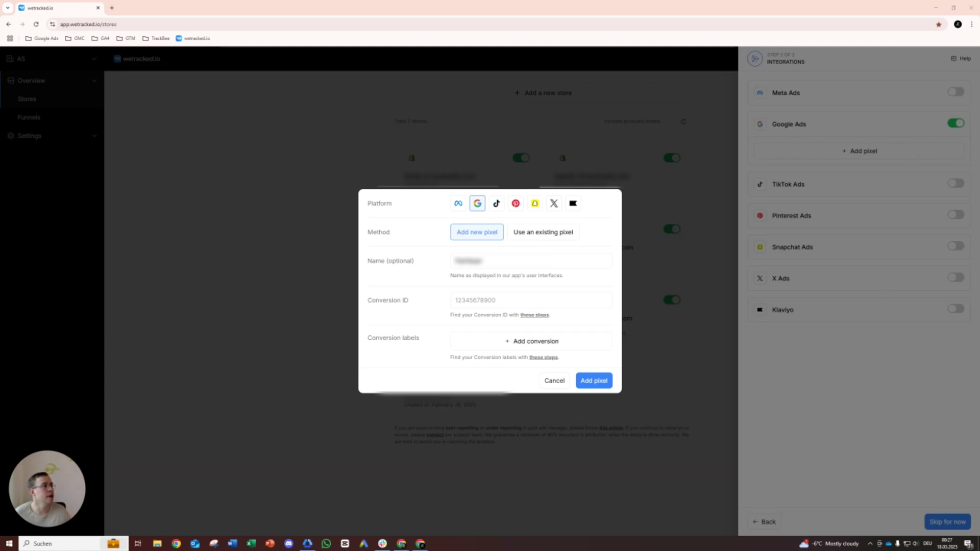
Step: Start a new website conversion action in Google Ads and scan the site to confirm the Google tag
{"action": "key", "text": "alt+Tab"}
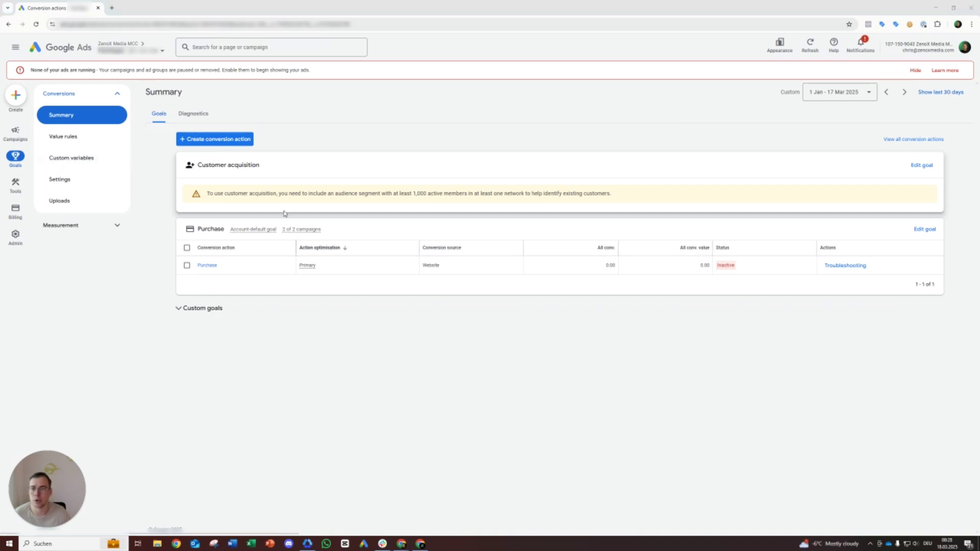
{"action": "left_click", "coordinate": [214, 144]}
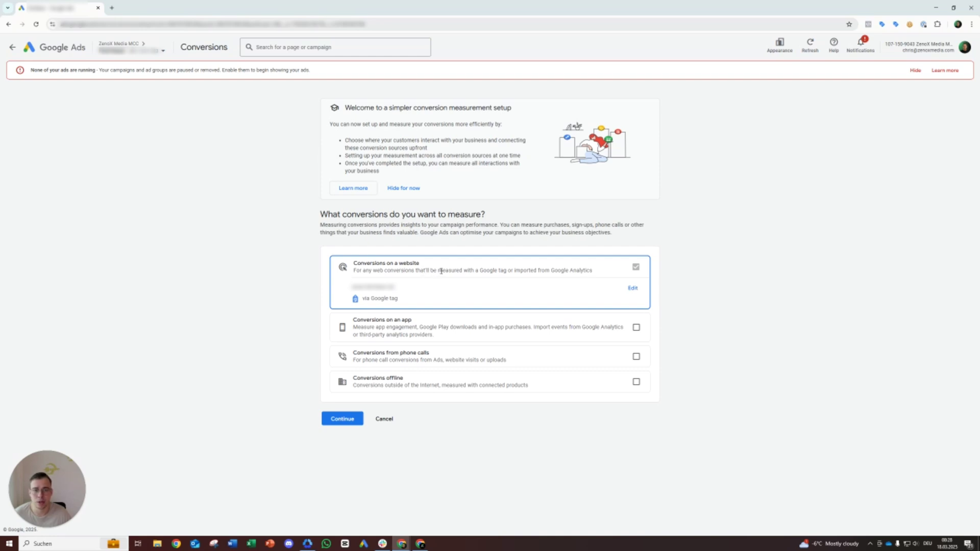
{"action": "left_click", "coordinate": [633, 290]}
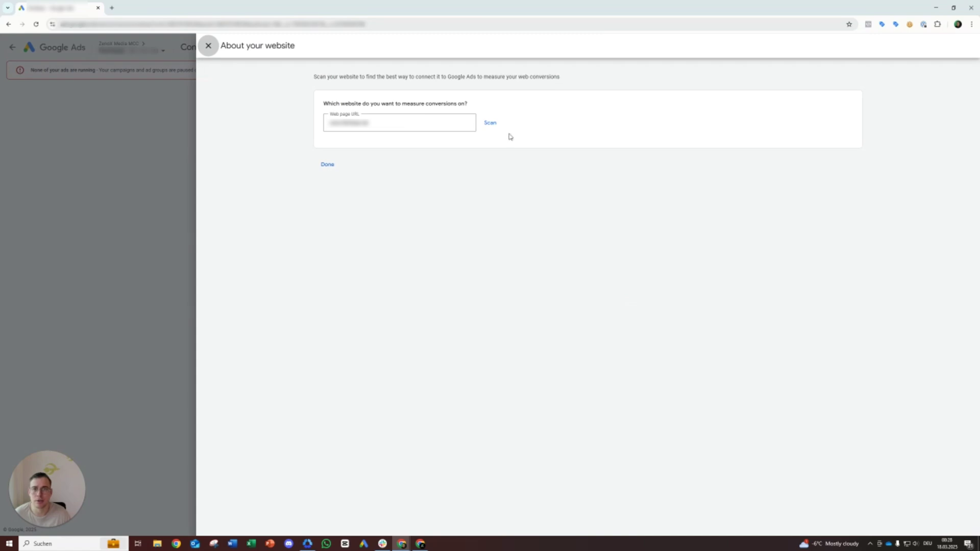
{"action": "left_click", "coordinate": [497, 128]}
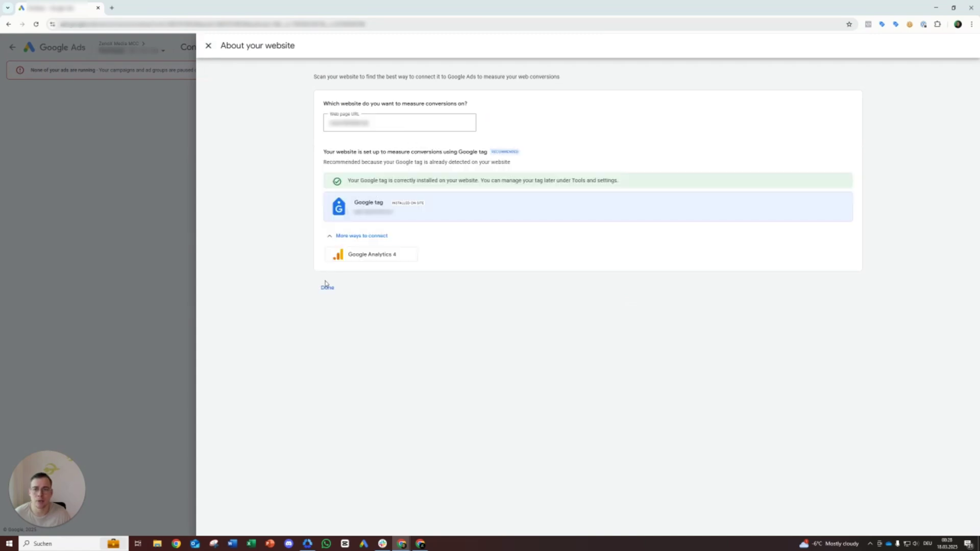
{"action": "left_click", "coordinate": [327, 287]}
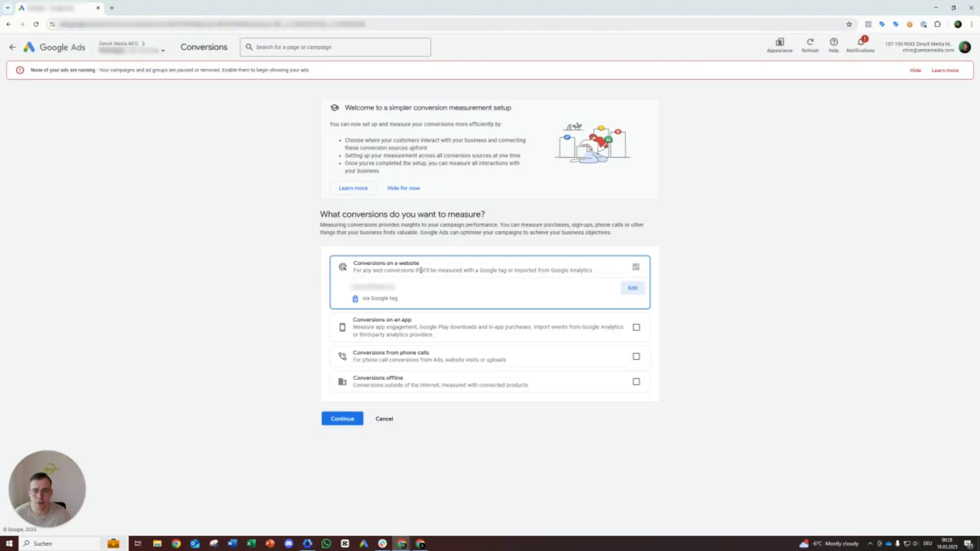
Step: Choose Purchase as the conversion category and begin setting up its measuring event
{"action": "left_click", "coordinate": [349, 420]}
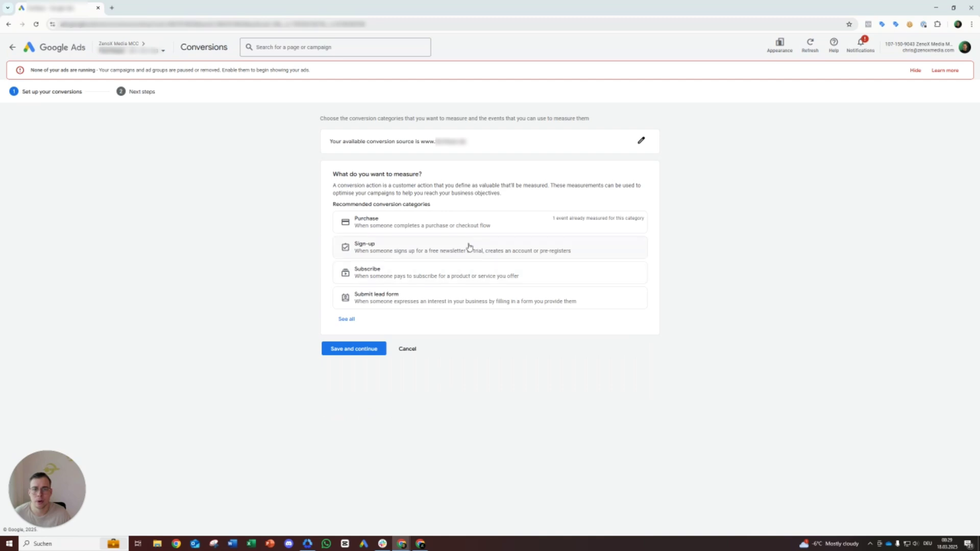
{"action": "left_click", "coordinate": [409, 223]}
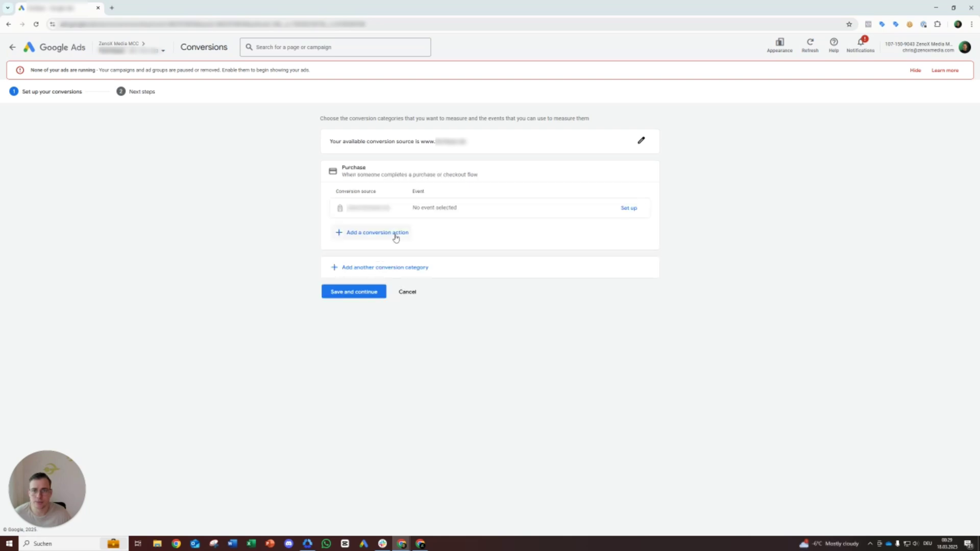
{"action": "left_click", "coordinate": [395, 235]}
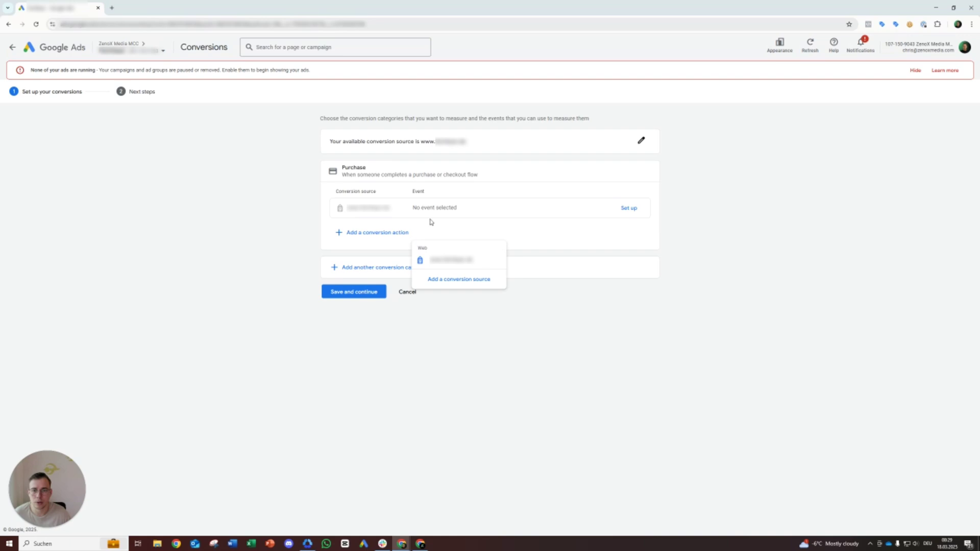
{"action": "left_click", "coordinate": [20, 232]}
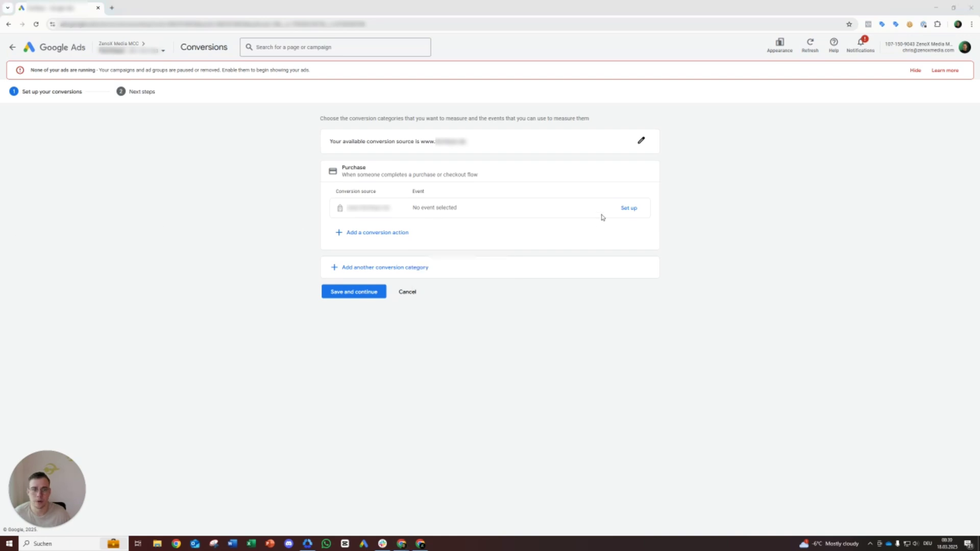
{"action": "left_click", "coordinate": [629, 209]}
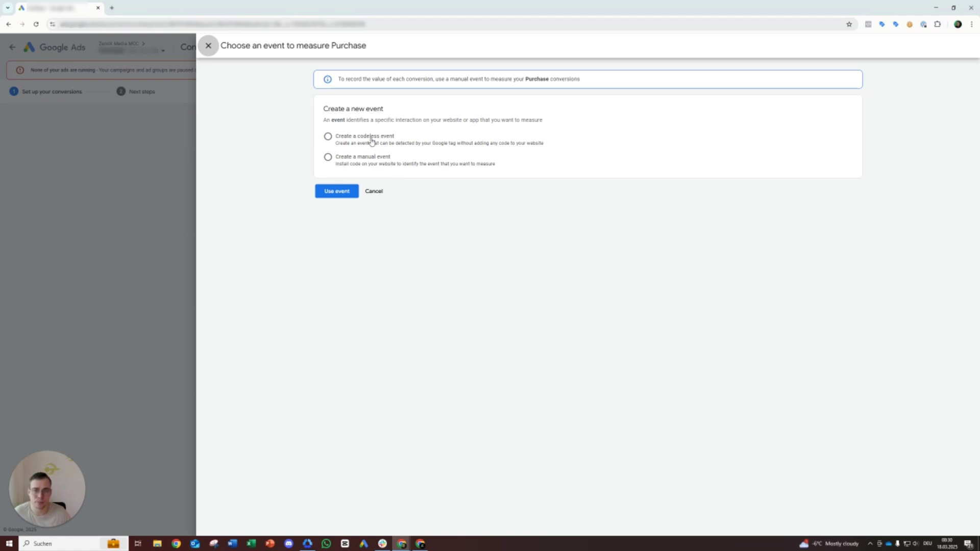
Step: Create a manual event named 'Purchase (wetracked)' for Purchase, copying the name for reuse
{"action": "left_click", "coordinate": [363, 160]}
{"action": "left_click", "coordinate": [387, 183]}
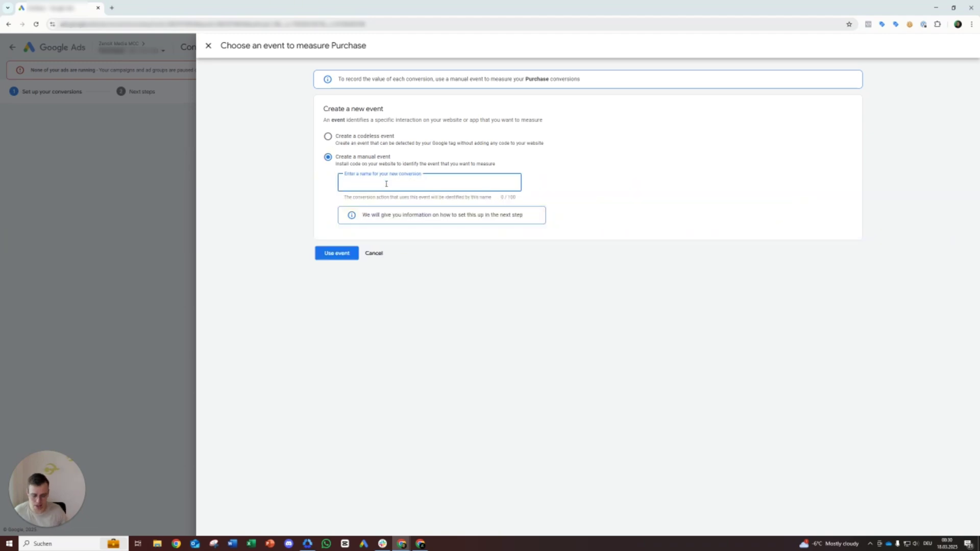
{"action": "type", "text": "Purchase (we"}
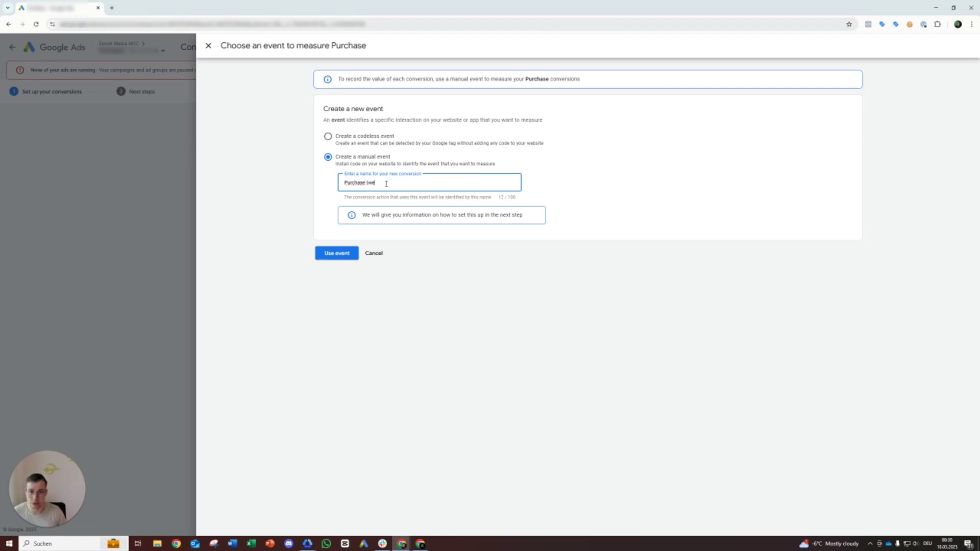
{"action": "type", "text": "tracked"}
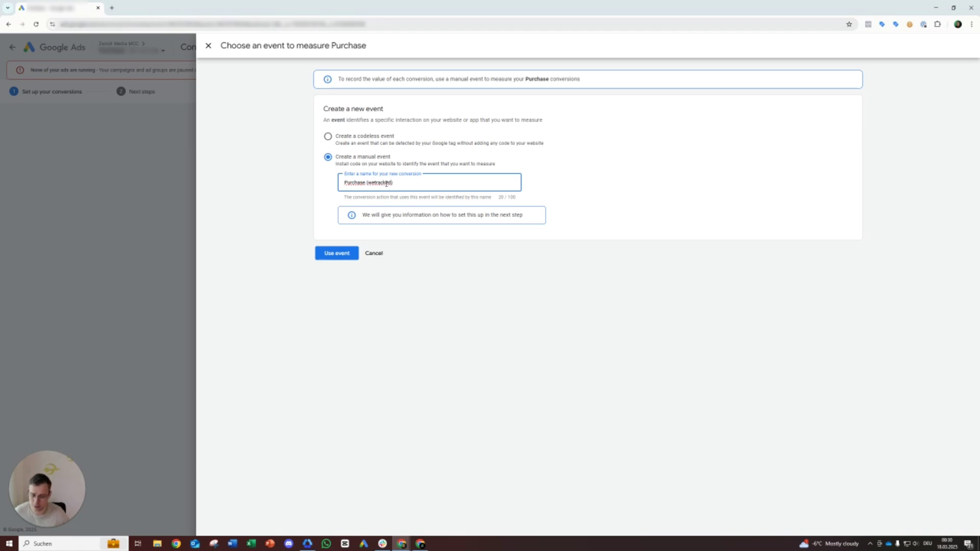
{"action": "key", "text": "ctrl+a"}
{"action": "key", "text": "ctrl+c"}
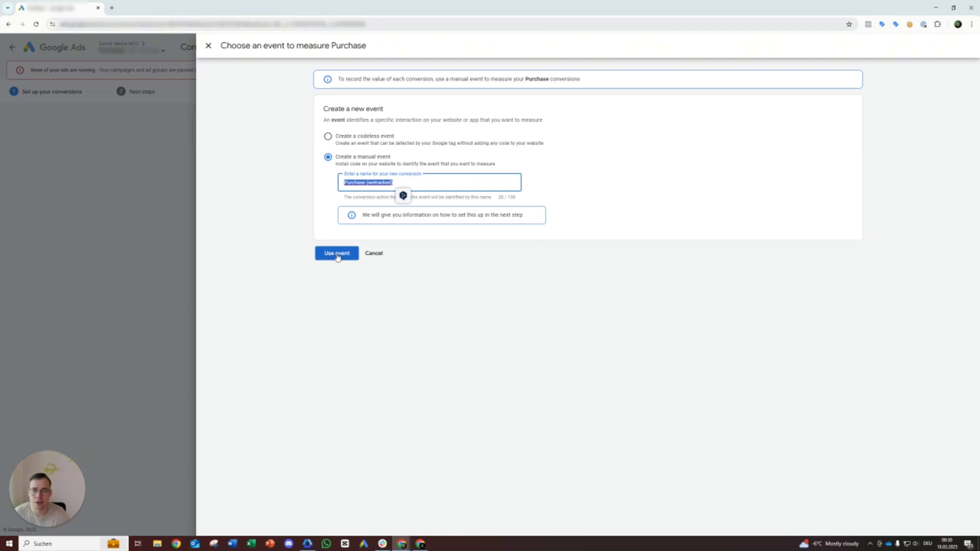
{"action": "left_click", "coordinate": [337, 254]}
Step: Add the Add to basket, Begin checkout and Page view conversion categories
{"action": "left_click", "coordinate": [381, 277]}
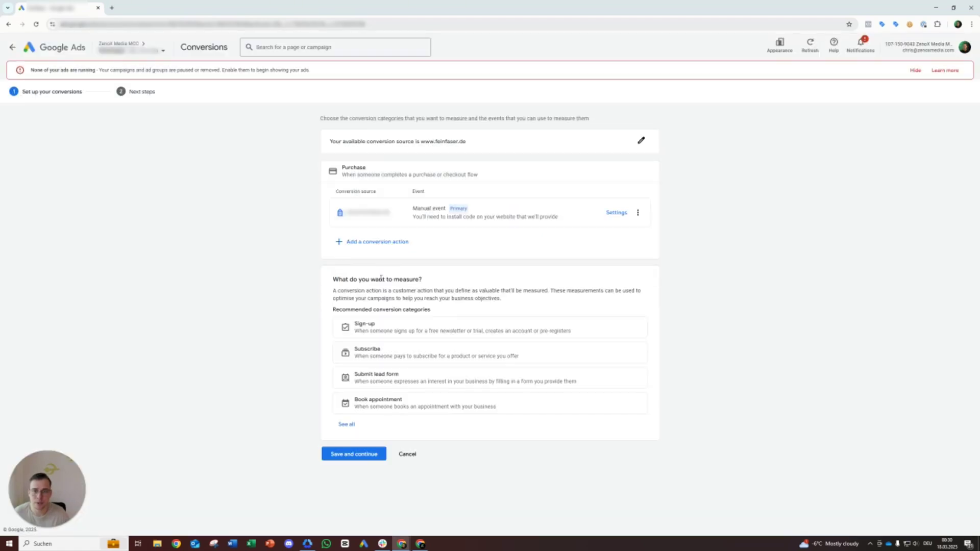
{"action": "left_click", "coordinate": [350, 424]}
{"action": "scroll", "coordinate": [387, 424], "scroll_direction": "down", "scroll_amount": 2}
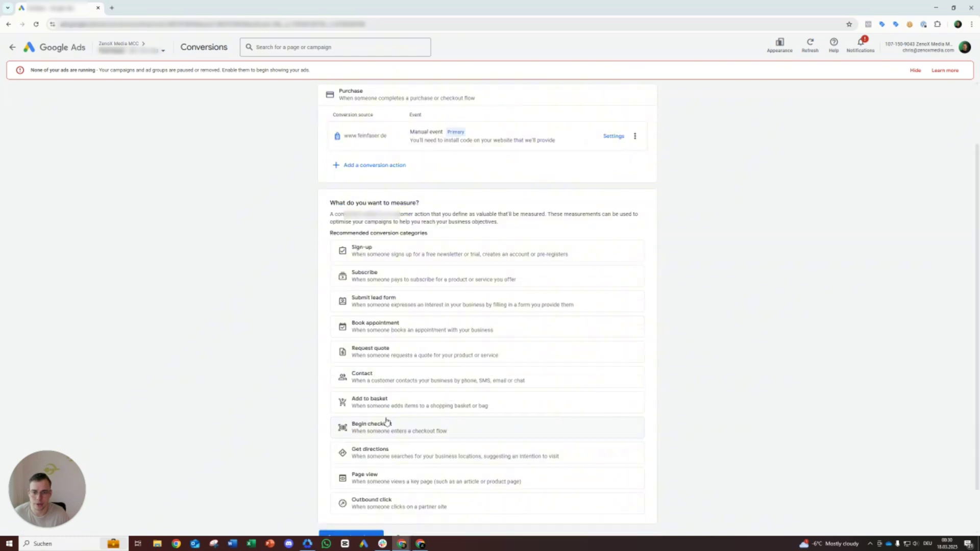
{"action": "left_click", "coordinate": [385, 407]}
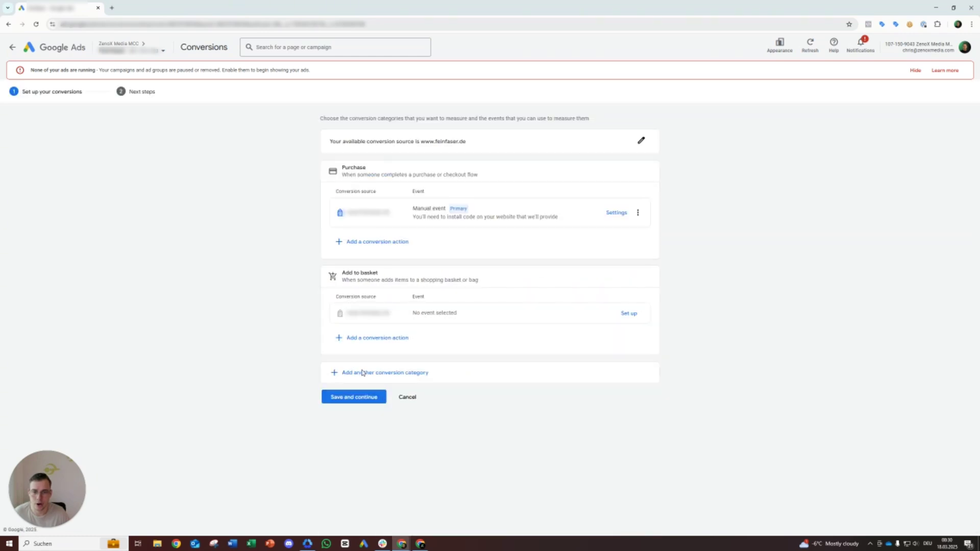
{"action": "left_click", "coordinate": [369, 372]}
{"action": "scroll", "coordinate": [380, 391], "scroll_direction": "down", "scroll_amount": 2}
{"action": "left_click", "coordinate": [347, 455]}
{"action": "scroll", "coordinate": [380, 439], "scroll_direction": "down", "scroll_amount": 2}
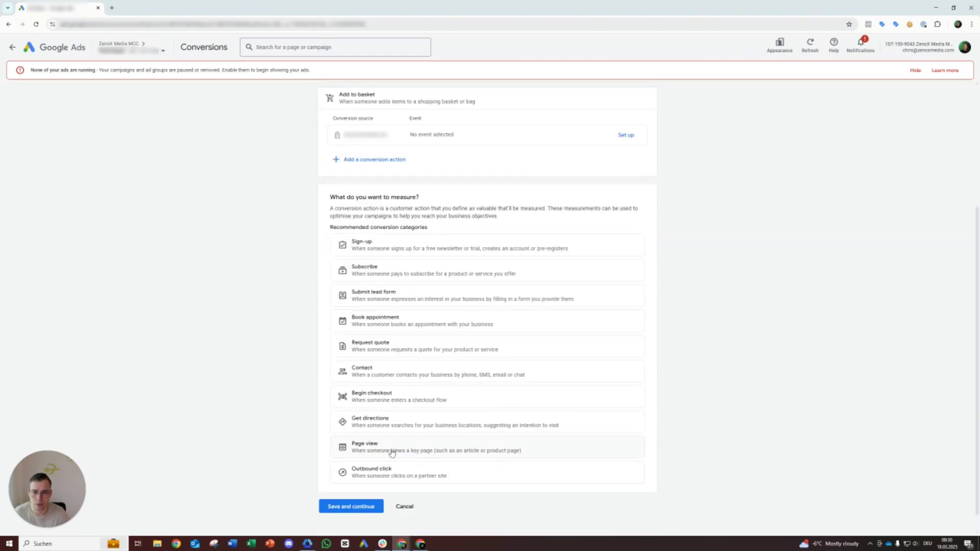
{"action": "left_click", "coordinate": [387, 398]}
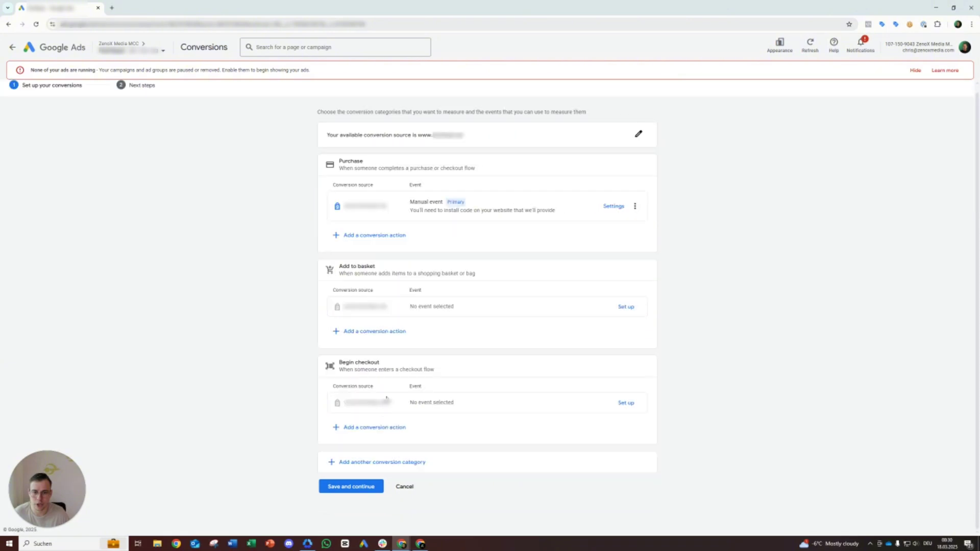
{"action": "left_click", "coordinate": [341, 462]}
{"action": "scroll", "coordinate": [369, 444], "scroll_direction": "down", "scroll_amount": 3}
{"action": "left_click", "coordinate": [347, 456]}
{"action": "scroll", "coordinate": [377, 448], "scroll_direction": "down", "scroll_amount": 2}
{"action": "left_click", "coordinate": [389, 431]}
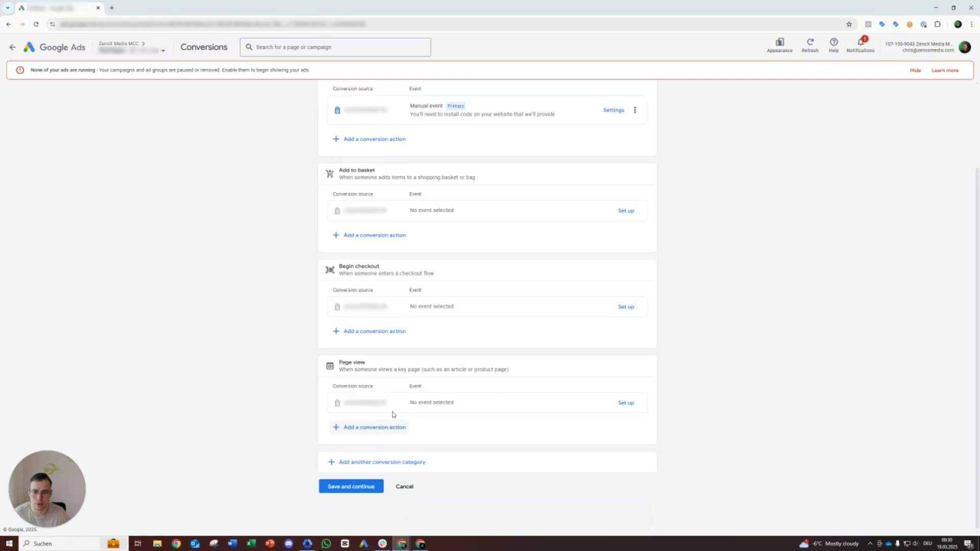
{"action": "scroll", "coordinate": [396, 368], "scroll_direction": "up", "scroll_amount": 2}
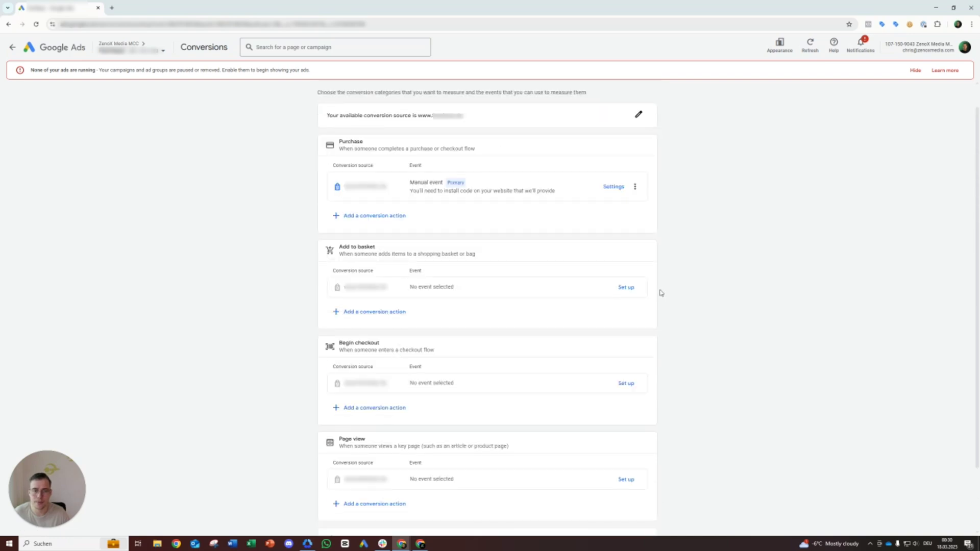
Step: Give Add to basket a manual event named 'Add-To-Cart (wetracked)'
{"action": "left_click", "coordinate": [629, 290]}
{"action": "left_click", "coordinate": [377, 157]}
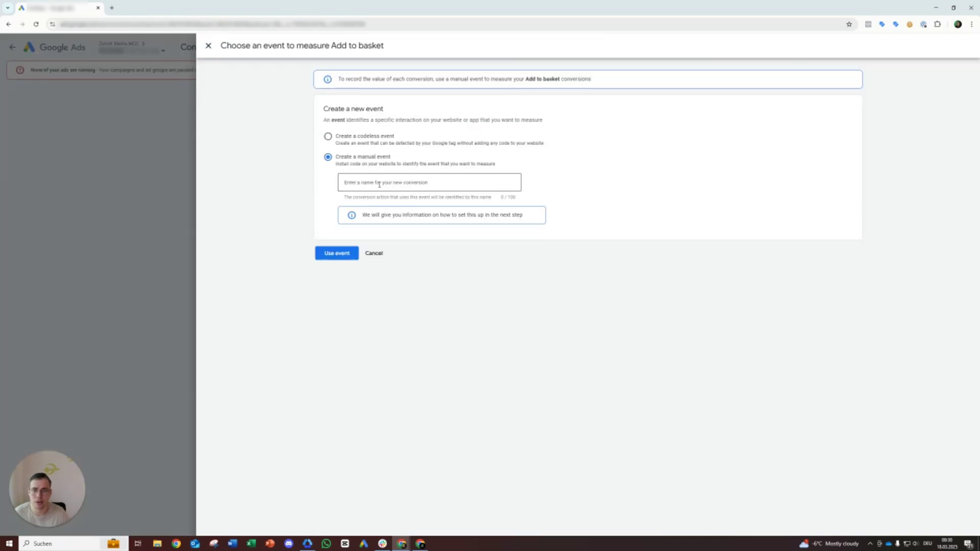
{"action": "left_click", "coordinate": [380, 184]}
{"action": "key", "text": "ctrl+v"}
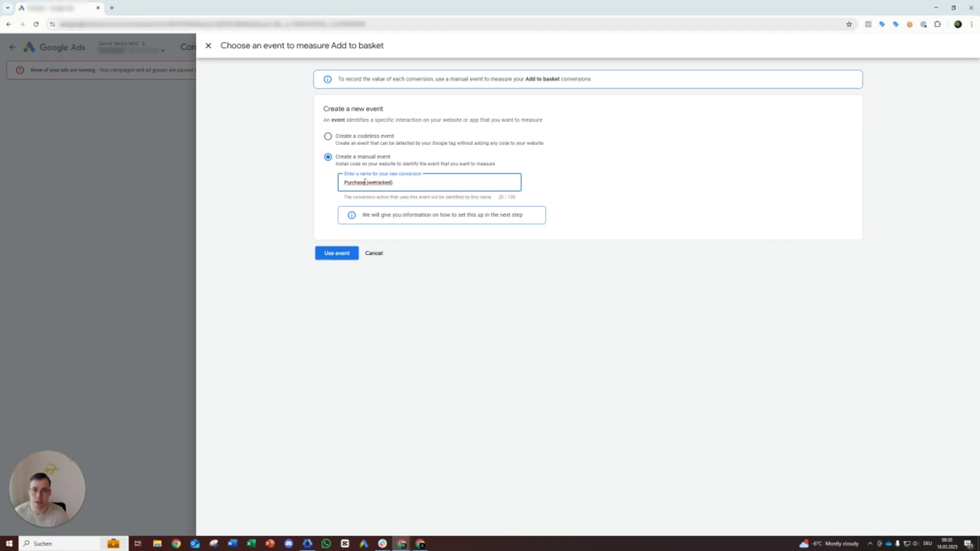
{"action": "left_click_drag", "start_coordinate": [365, 182], "coordinate": [317, 184]}
{"action": "type", "text": "Add"}
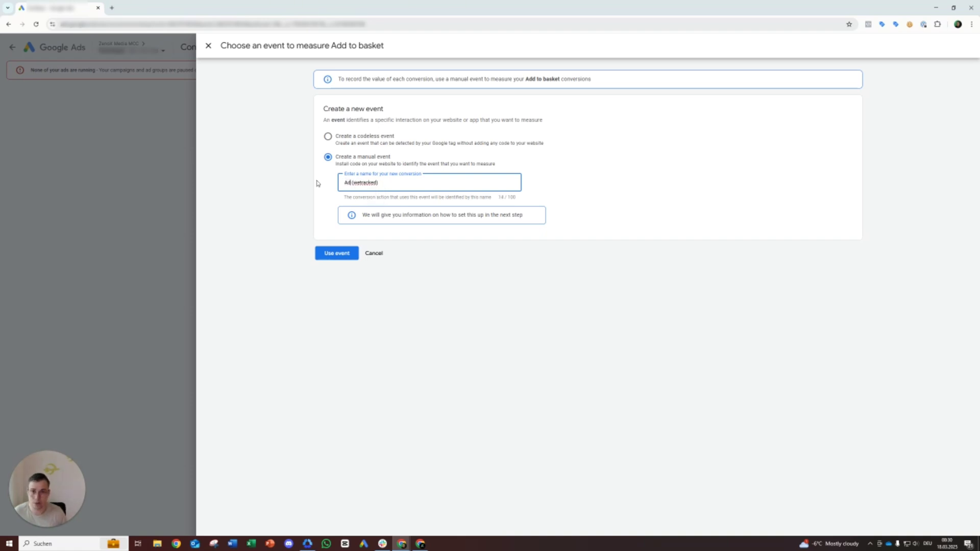
{"action": "type", "text": "-To-C"}
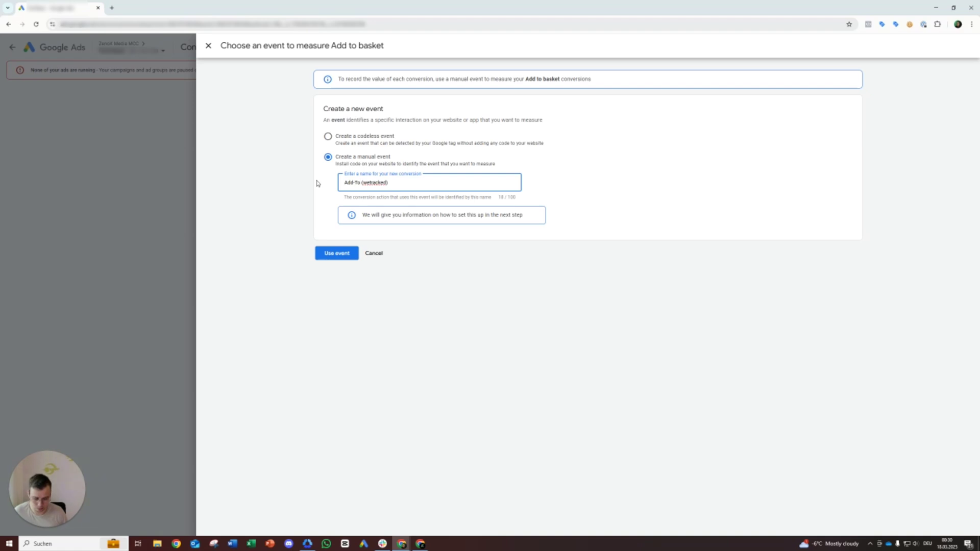
{"action": "type", "text": "art"}
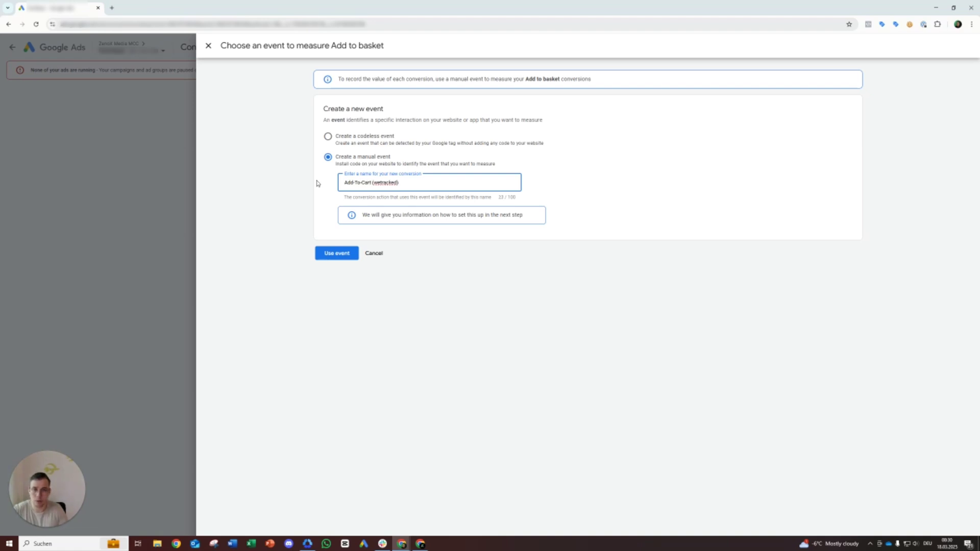
{"action": "left_click", "coordinate": [335, 254]}
Step: Give Begin checkout a manual event named 'Begin Checkout (wetracked)'
{"action": "left_click", "coordinate": [630, 396]}
{"action": "left_click", "coordinate": [328, 156]}
{"action": "left_click", "coordinate": [367, 181]}
{"action": "key", "text": "ctrl+v"}
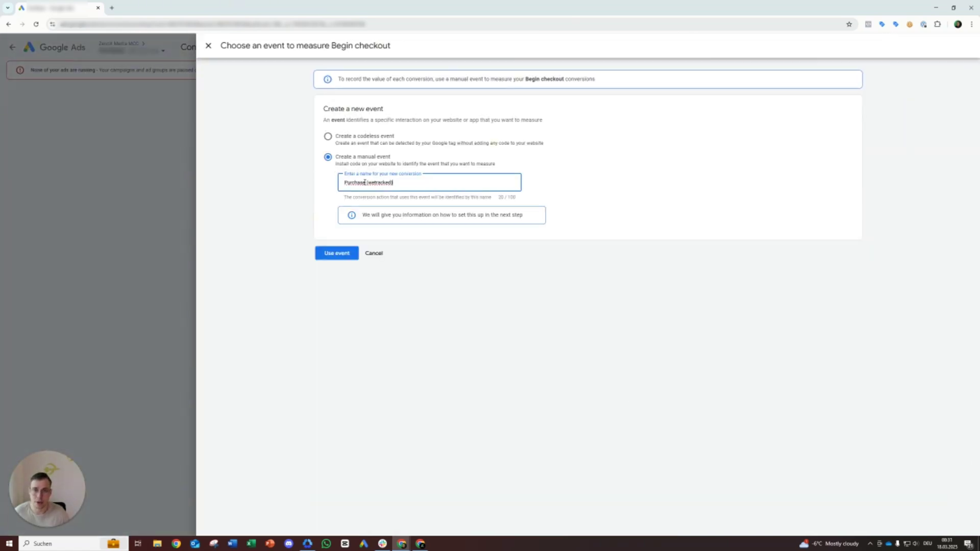
{"action": "left_click_drag", "start_coordinate": [364, 182], "coordinate": [290, 177]}
{"action": "type", "text": "Begin Che"}
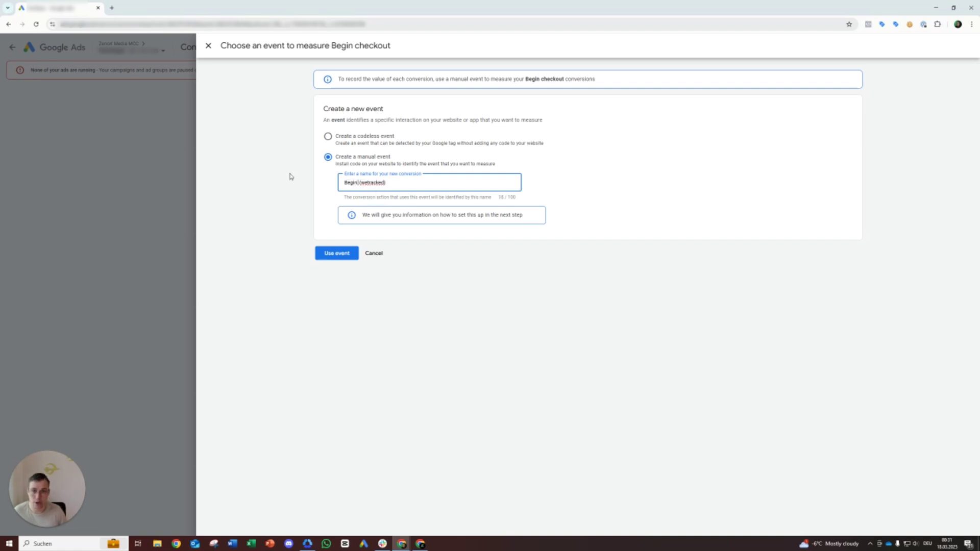
{"action": "type", "text": "ckout"}
{"action": "key", "text": "Return"}
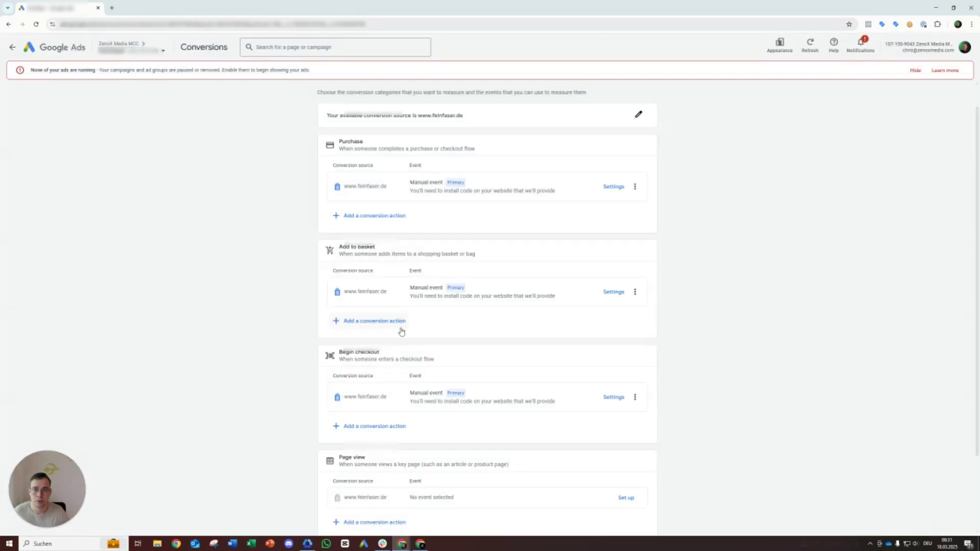
Step: Give Page view a manual event named 'Page View (wetracked)'
{"action": "scroll", "coordinate": [400, 332], "scroll_direction": "down", "scroll_amount": 2}
{"action": "left_click", "coordinate": [627, 403]}
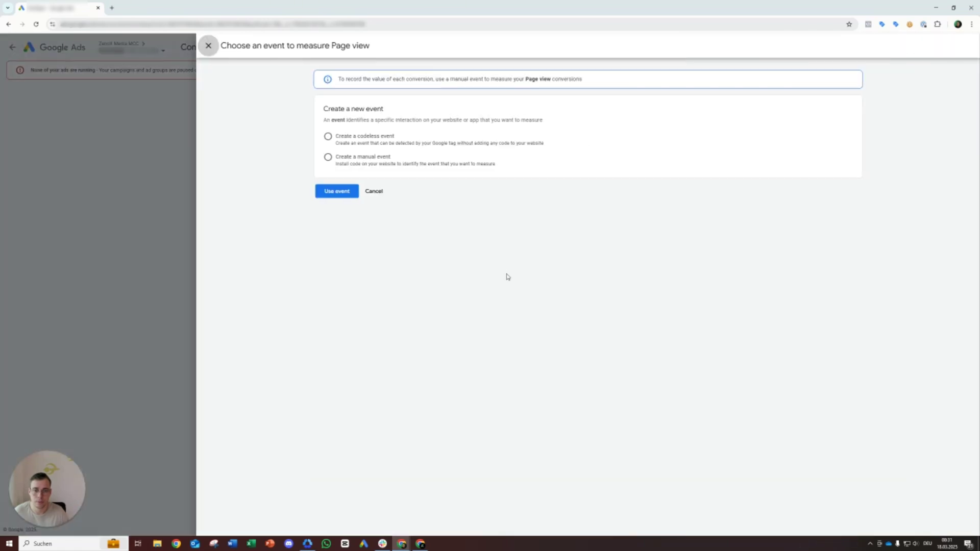
{"action": "left_click", "coordinate": [363, 162]}
{"action": "left_click", "coordinate": [398, 181]}
{"action": "key", "text": "ctrl+v"}
{"action": "double_click", "coordinate": [354, 182]}
{"action": "type", "text": "Page View"}
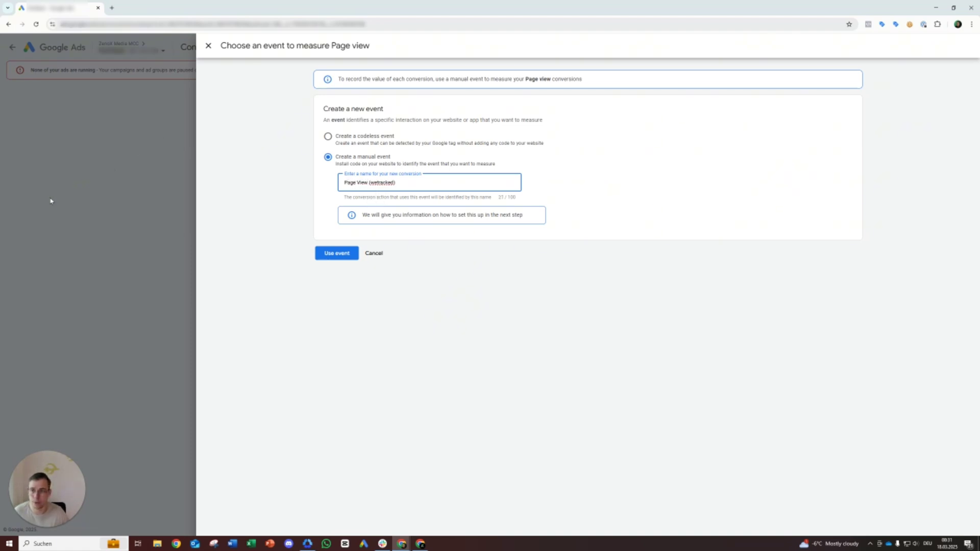
{"action": "left_click", "coordinate": [329, 253]}
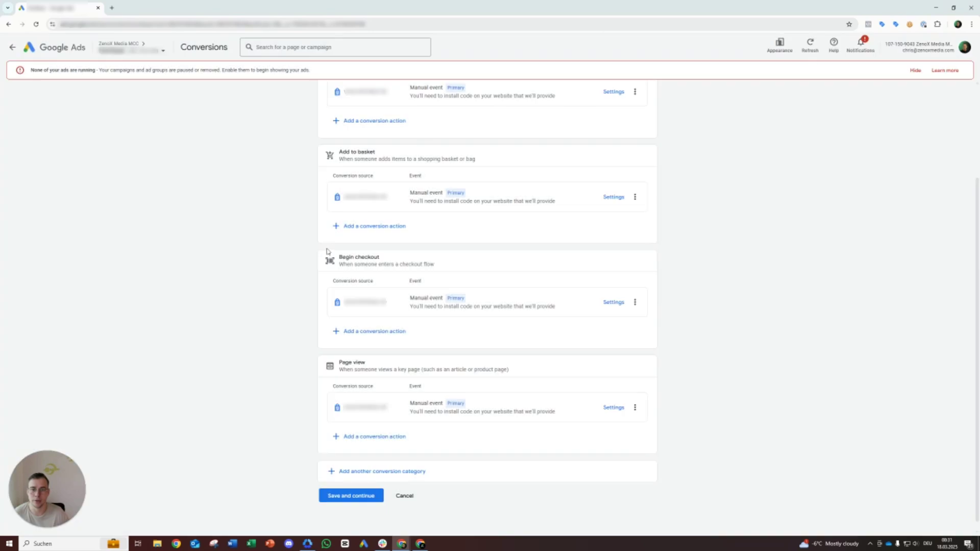
Step: Save the four conversion actions and show the Google Tag Manager setup details
{"action": "left_click", "coordinate": [359, 497]}
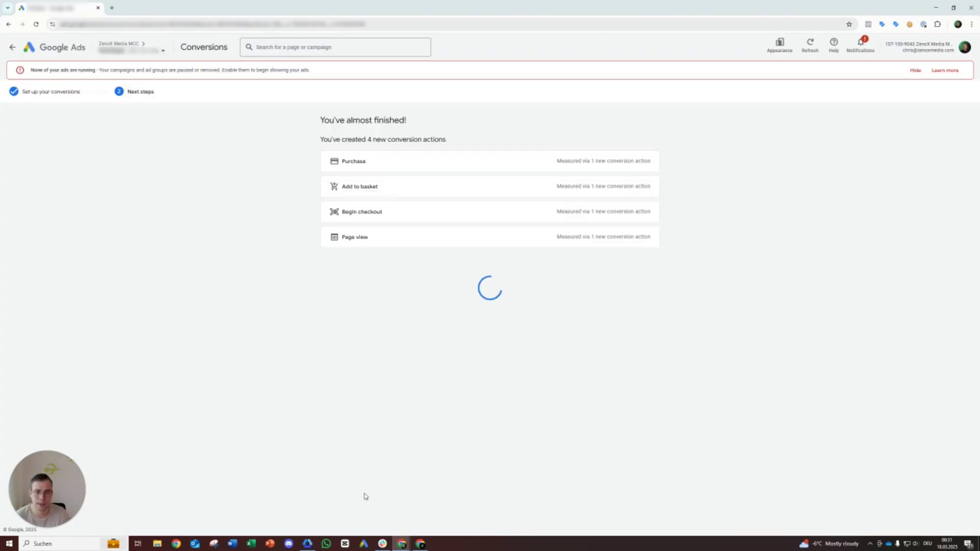
{"action": "scroll", "coordinate": [427, 357], "scroll_direction": "down", "scroll_amount": 2}
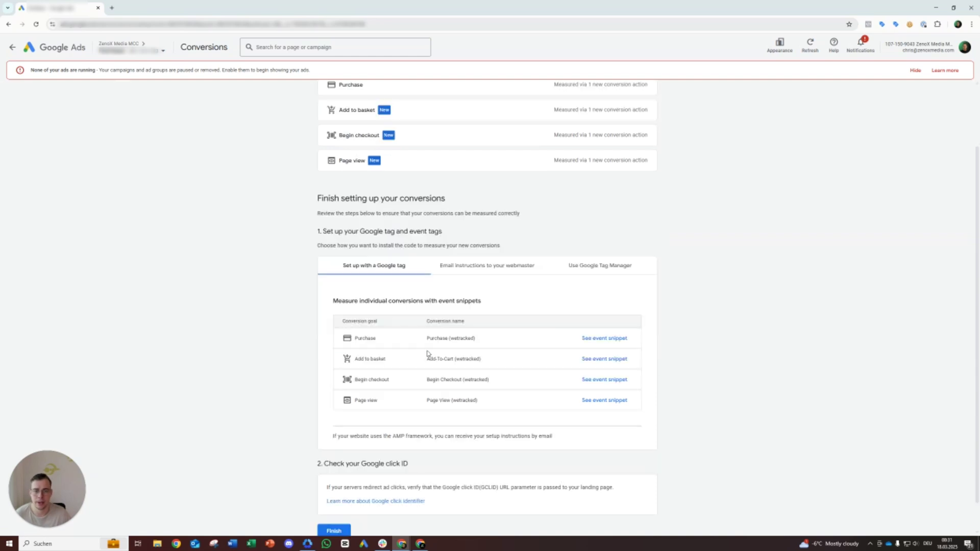
{"action": "scroll", "coordinate": [431, 352], "scroll_direction": "down", "scroll_amount": 1}
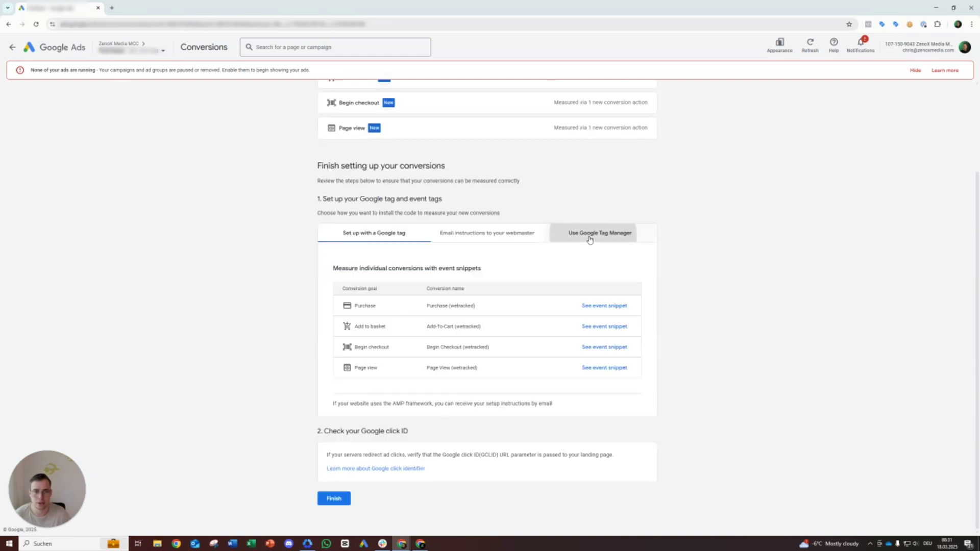
{"action": "left_click", "coordinate": [590, 237]}
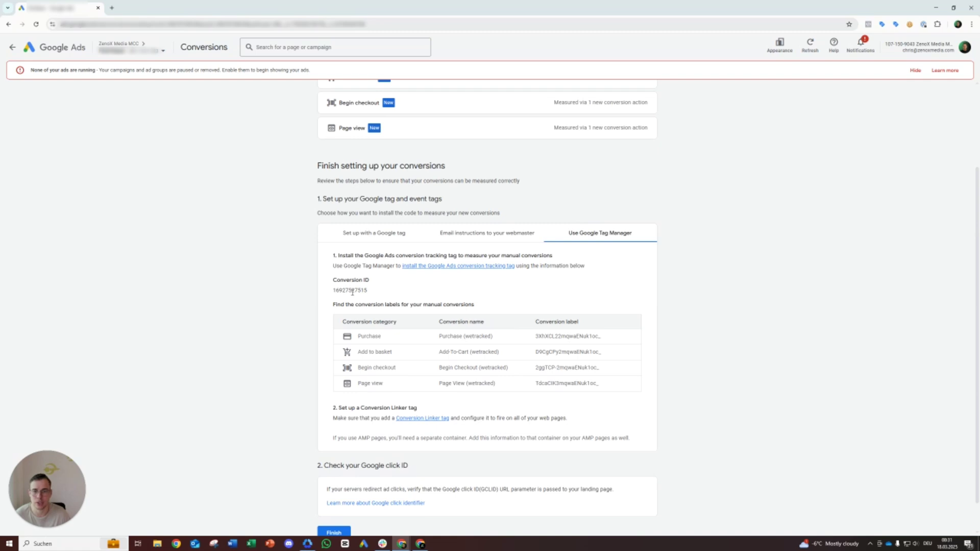
Step: Copy the Google Ads Conversion ID into the wetracked.io Google pixel dialog
{"action": "double_click", "coordinate": [352, 290]}
{"action": "right_click", "coordinate": [347, 295]}
{"action": "left_click", "coordinate": [365, 305]}
{"action": "key", "text": "alt+Tab"}
{"action": "left_click", "coordinate": [480, 305]}
Step: Paste the Conversion ID and add Page view, Add to cart, Initiate checkout and Purchase label rows
{"action": "key", "text": "ctrl+v"}
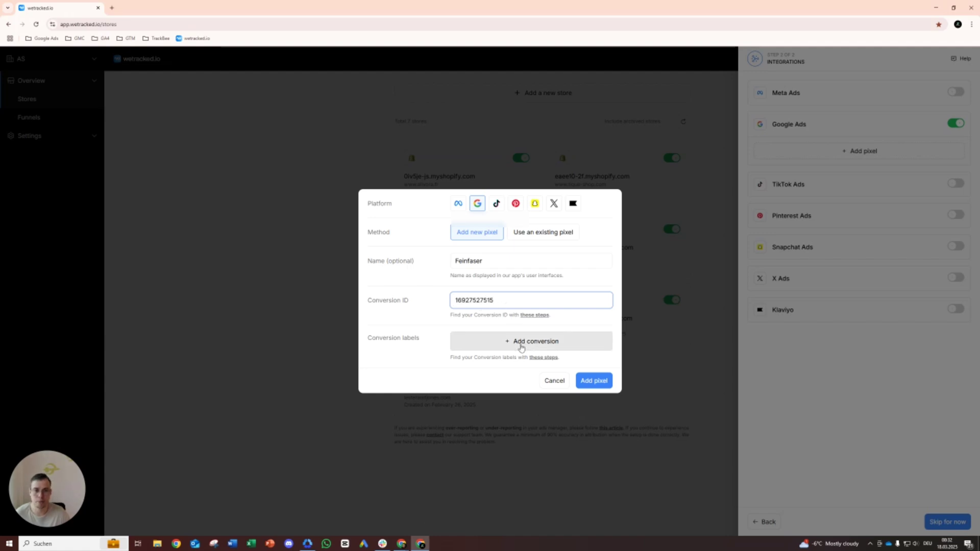
{"action": "left_click", "coordinate": [513, 340]}
{"action": "left_click", "coordinate": [509, 360]}
{"action": "left_click", "coordinate": [508, 370]}
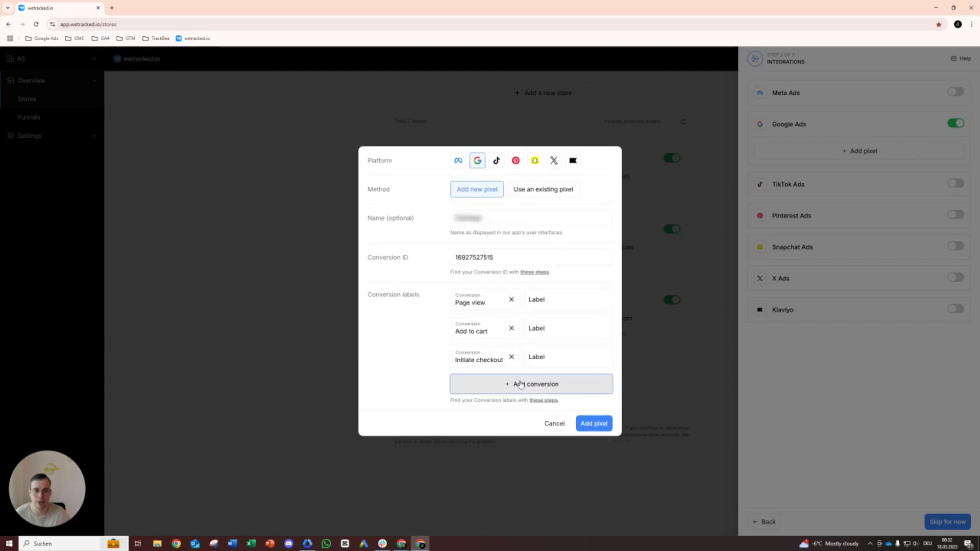
{"action": "left_click", "coordinate": [513, 383]}
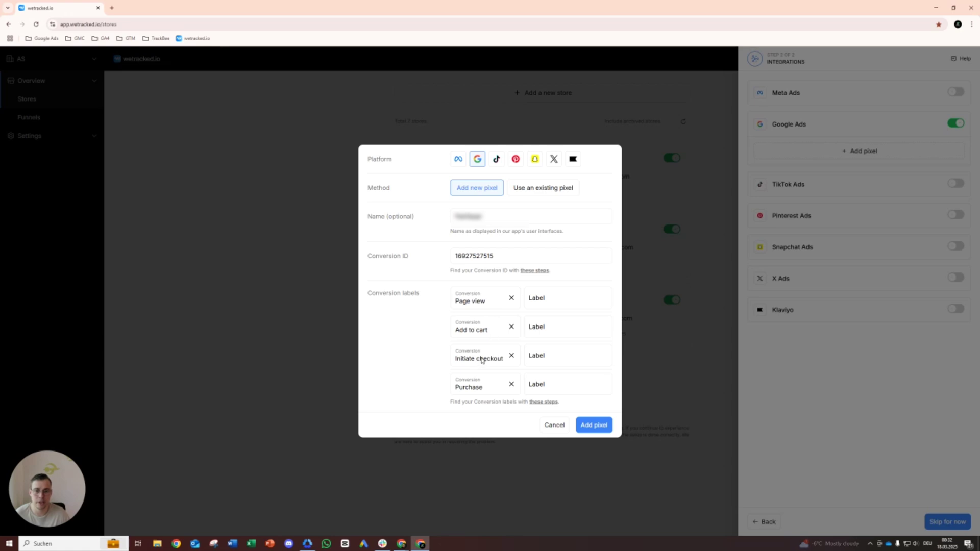
Step: Copy the Purchase conversion label from Google Ads into the wetracked.io Purchase Label field
{"action": "mouse_move", "coordinate": [401, 543]}
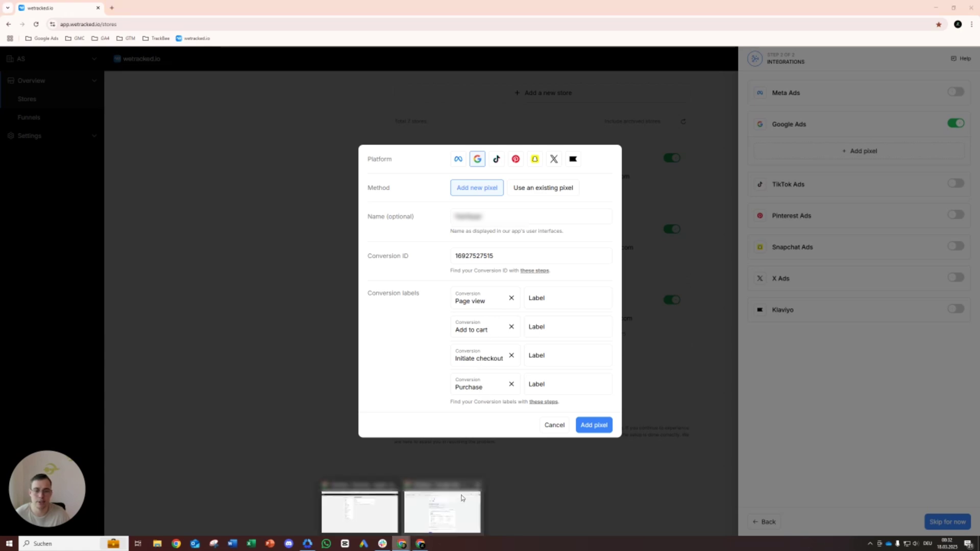
{"action": "left_click", "coordinate": [460, 506]}
{"action": "double_click", "coordinate": [553, 338]}
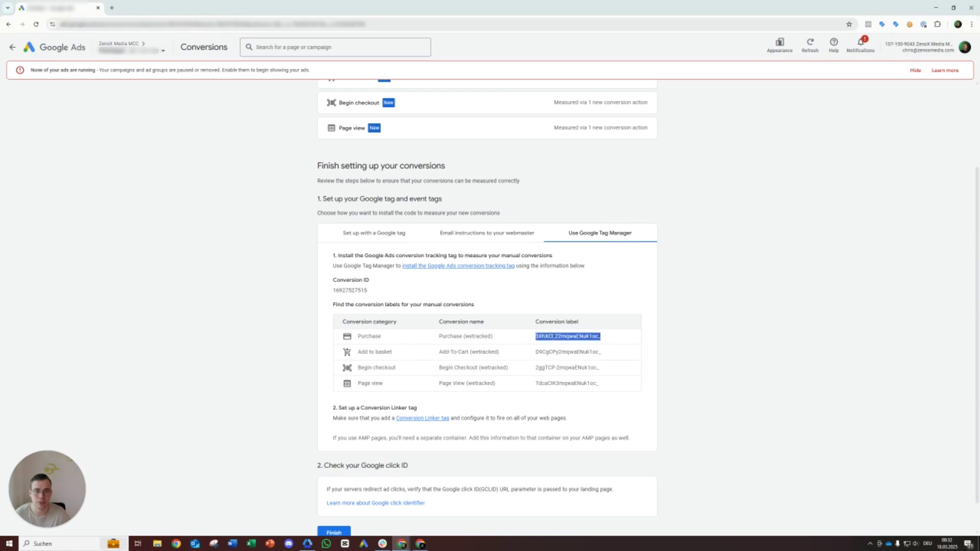
{"action": "left_click", "coordinate": [553, 338]}
{"action": "double_click", "coordinate": [553, 337]}
{"action": "left_click", "coordinate": [552, 337]}
{"action": "double_click", "coordinate": [552, 338]}
{"action": "right_click", "coordinate": [562, 339]}
{"action": "key", "text": "Escape"}
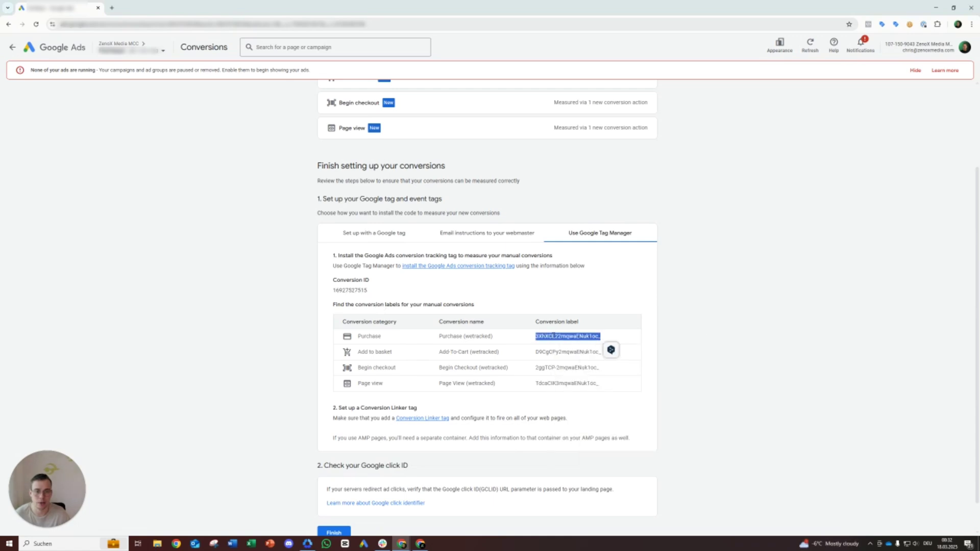
{"action": "right_click", "coordinate": [562, 339]}
{"action": "left_click", "coordinate": [576, 344]}
{"action": "left_click", "coordinate": [425, 543]}
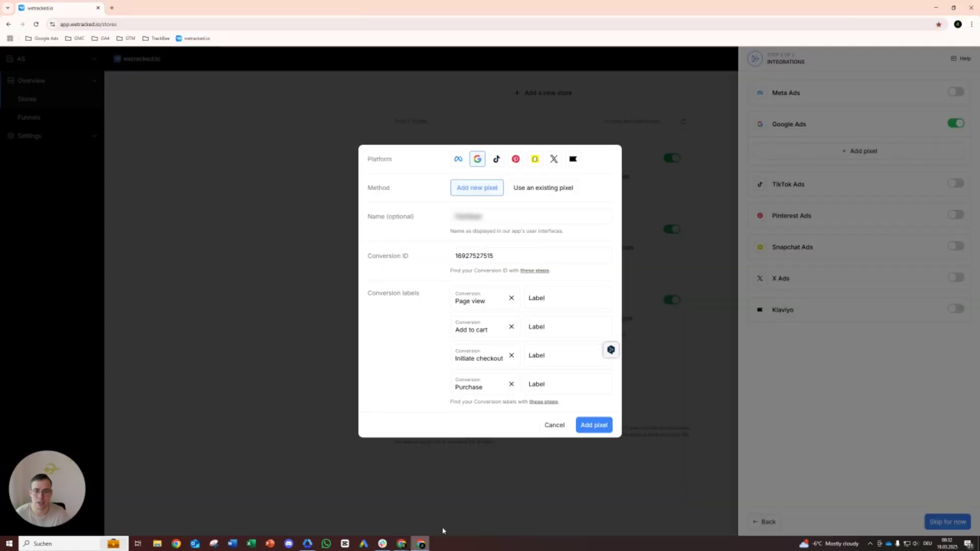
{"action": "left_click", "coordinate": [531, 393]}
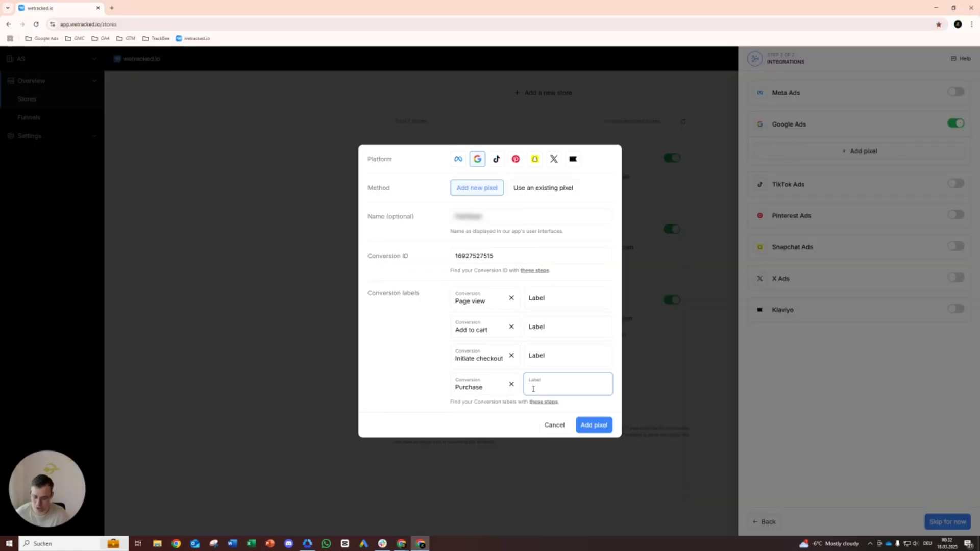
{"action": "key", "text": "ctrl+v"}
Step: Copy the Add to basket conversion label from Google Ads
{"action": "left_click", "coordinate": [402, 544]}
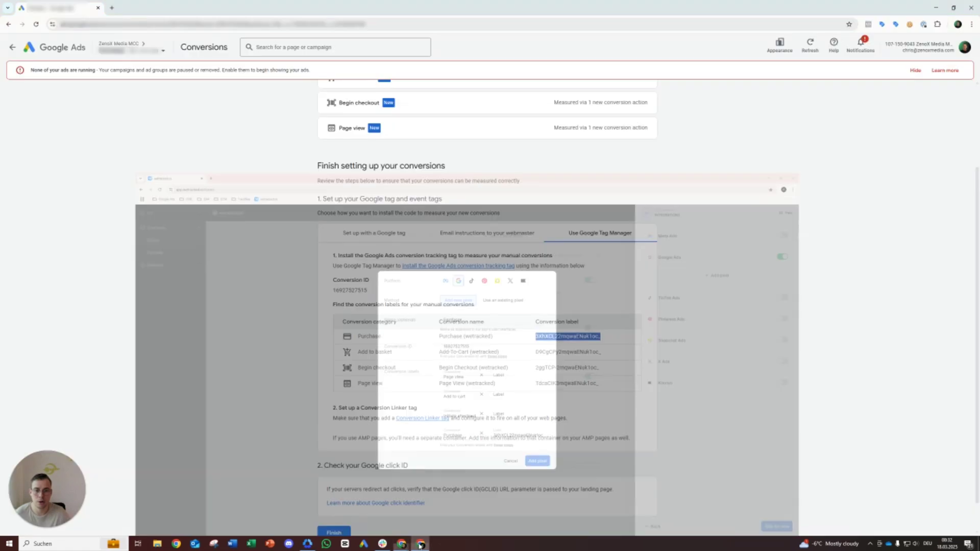
{"action": "double_click", "coordinate": [562, 352]}
{"action": "right_click", "coordinate": [562, 352]}
{"action": "left_click", "coordinate": [576, 360]}
Step: Paste the Add to basket label into the wetracked.io Add to cart Label field
{"action": "left_click", "coordinate": [416, 544]}
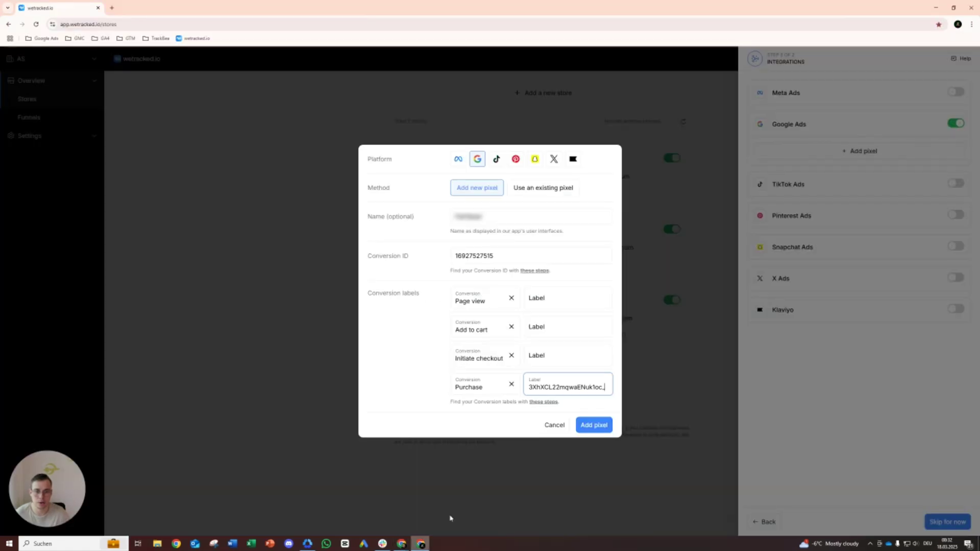
{"action": "left_click", "coordinate": [549, 335]}
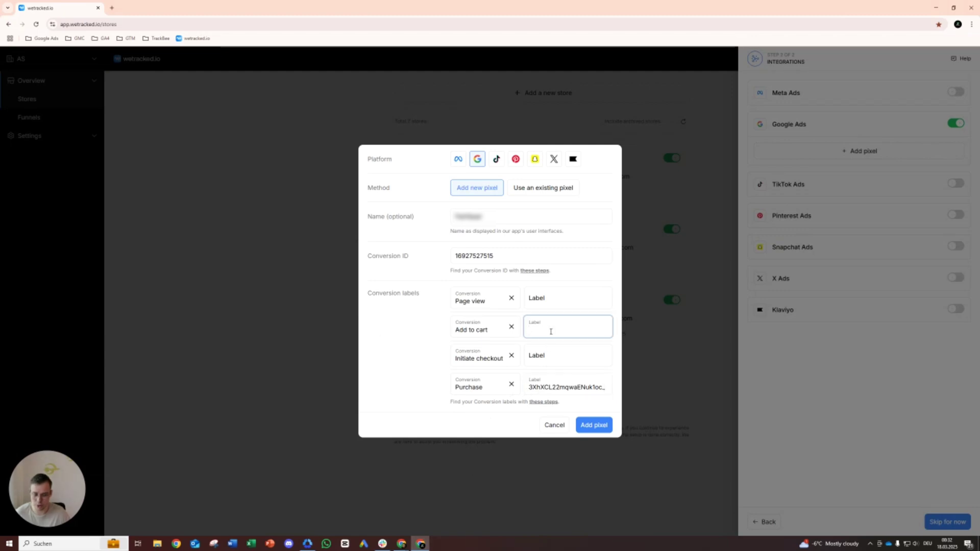
{"action": "key", "text": "ctrl+v"}
Step: Copy the Begin checkout label from Google Ads into the Initiate checkout Label field
{"action": "left_click", "coordinate": [401, 544]}
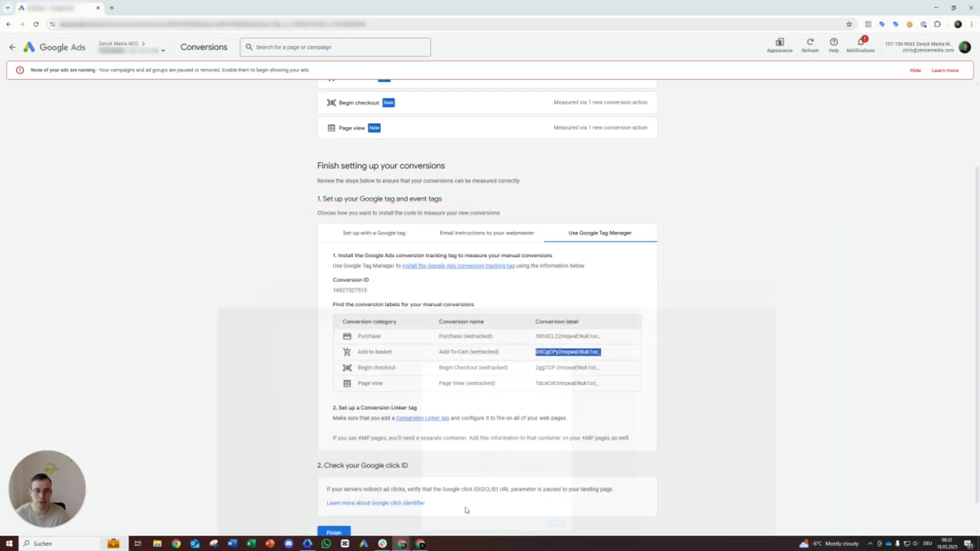
{"action": "left_click", "coordinate": [554, 368]}
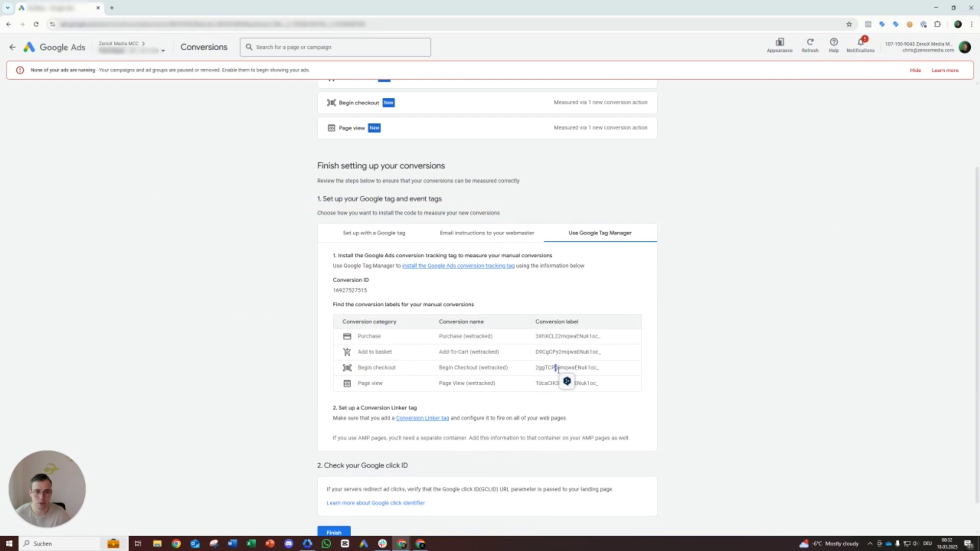
{"action": "left_click_drag", "start_coordinate": [556, 368], "coordinate": [598, 367]}
{"action": "left_click_drag", "start_coordinate": [536, 367], "coordinate": [598, 369]}
{"action": "right_click", "coordinate": [571, 371]}
{"action": "left_click", "coordinate": [586, 378]}
{"action": "key", "text": "alt+Tab"}
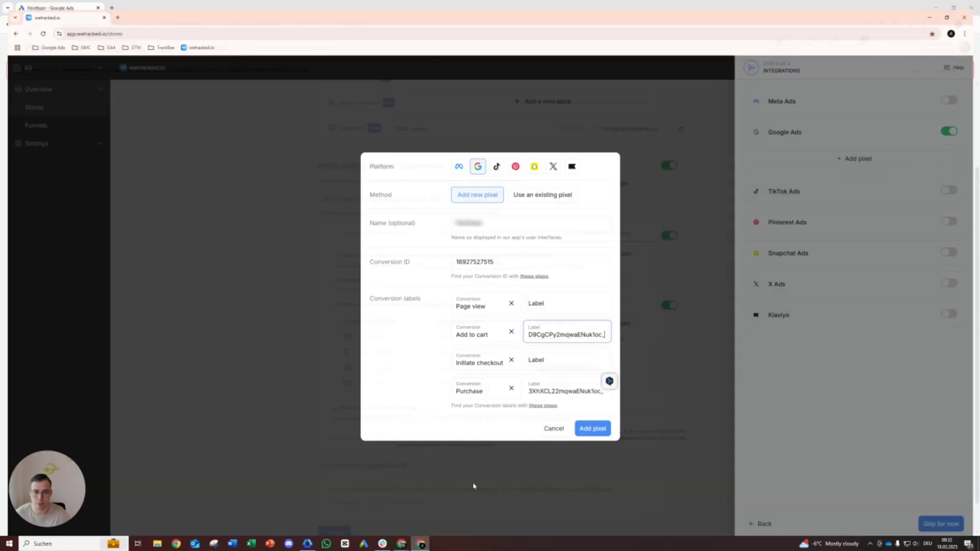
{"action": "left_click", "coordinate": [552, 361]}
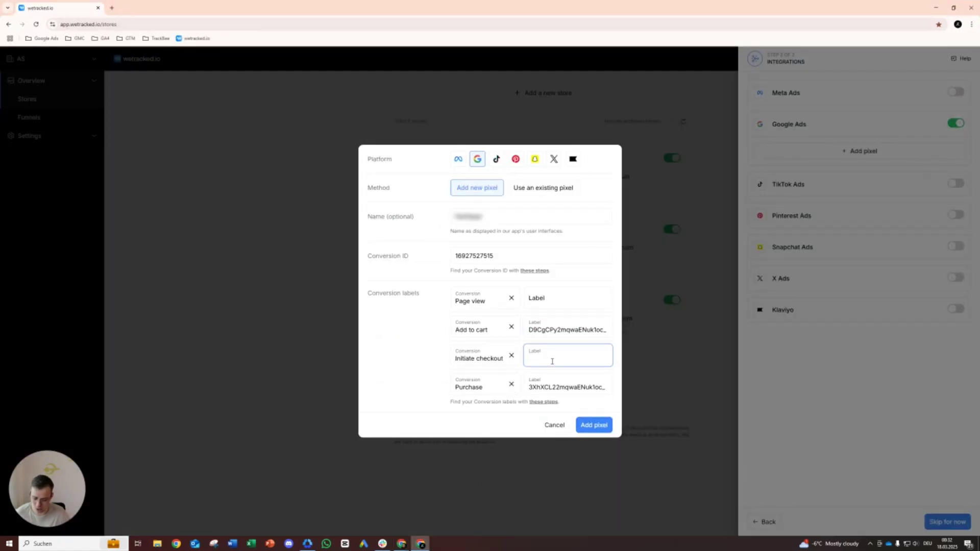
{"action": "key", "text": "ctrl+v"}
Step: Copy the Page view conversion label into the Page view Label field
{"action": "left_click", "coordinate": [420, 542]}
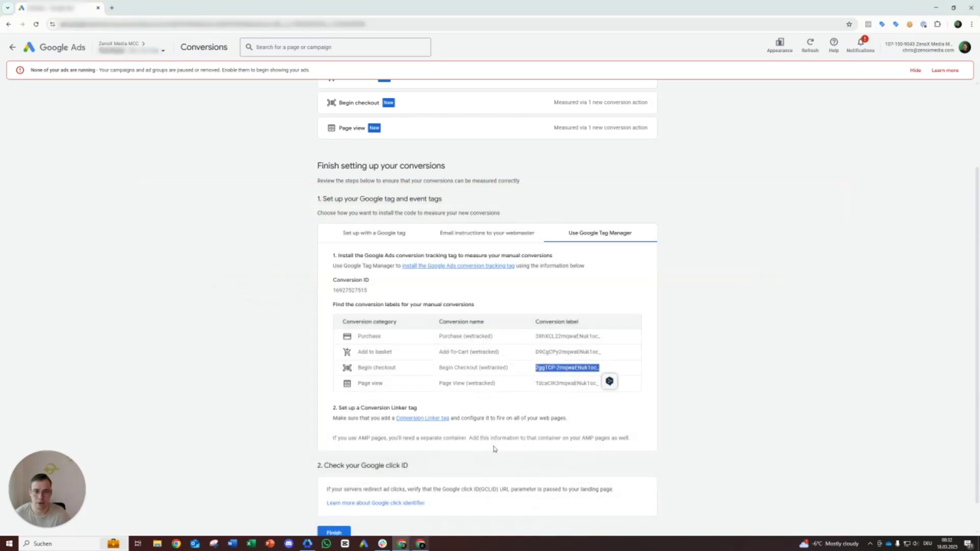
{"action": "left_click", "coordinate": [546, 383]}
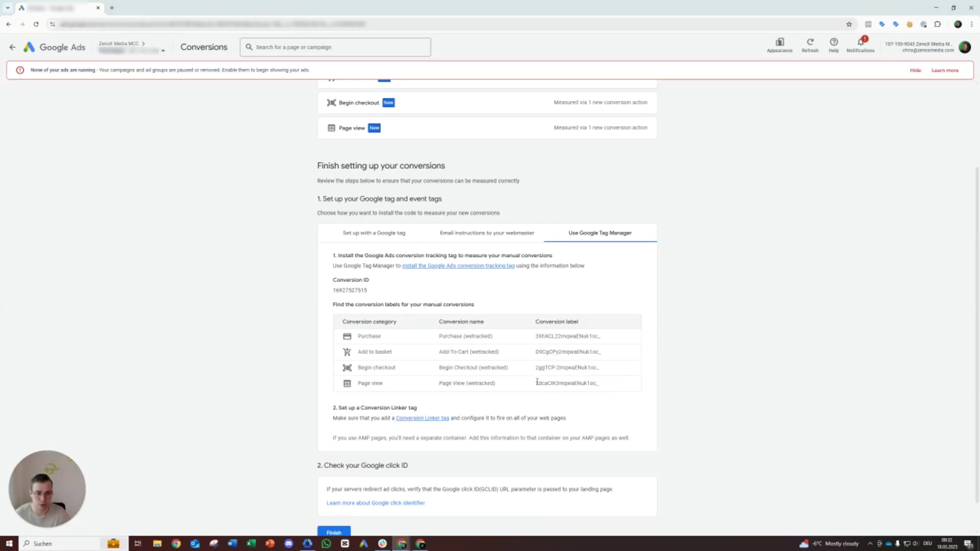
{"action": "left_click_drag", "start_coordinate": [547, 382], "coordinate": [595, 383]}
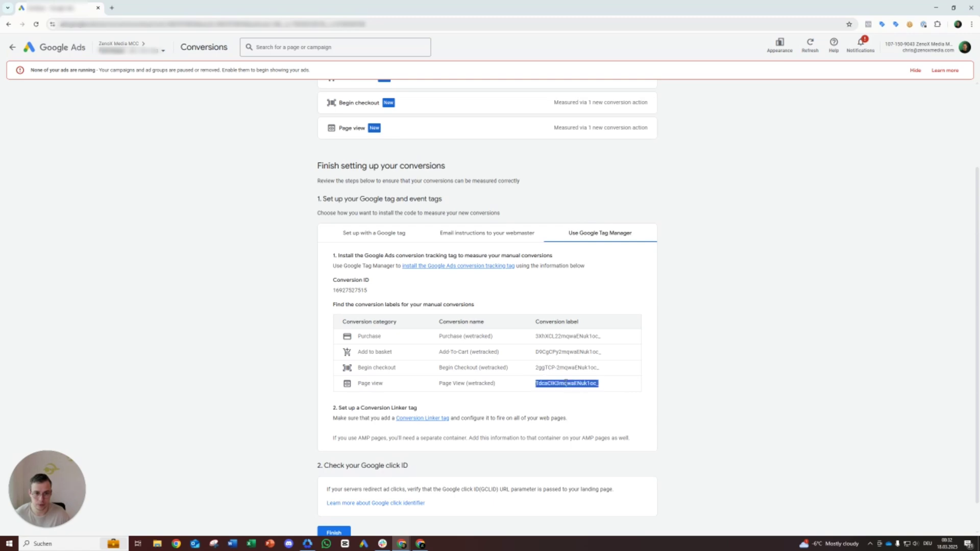
{"action": "left_click", "coordinate": [429, 544]}
{"action": "left_click", "coordinate": [549, 302]}
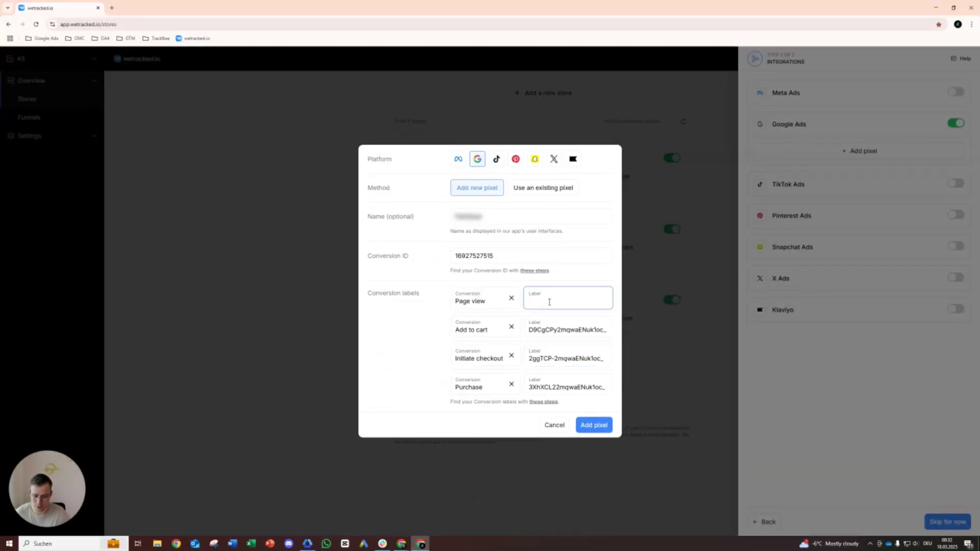
{"action": "key", "text": "ctrl+v"}
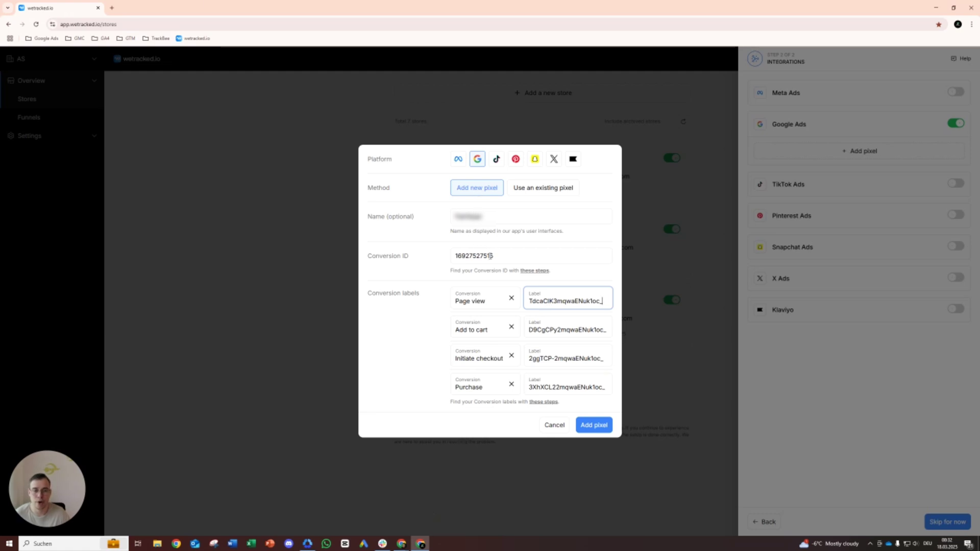
Step: Check the labels against Google Ads, then add the Google Ads pixel
{"action": "left_click", "coordinate": [420, 544]}
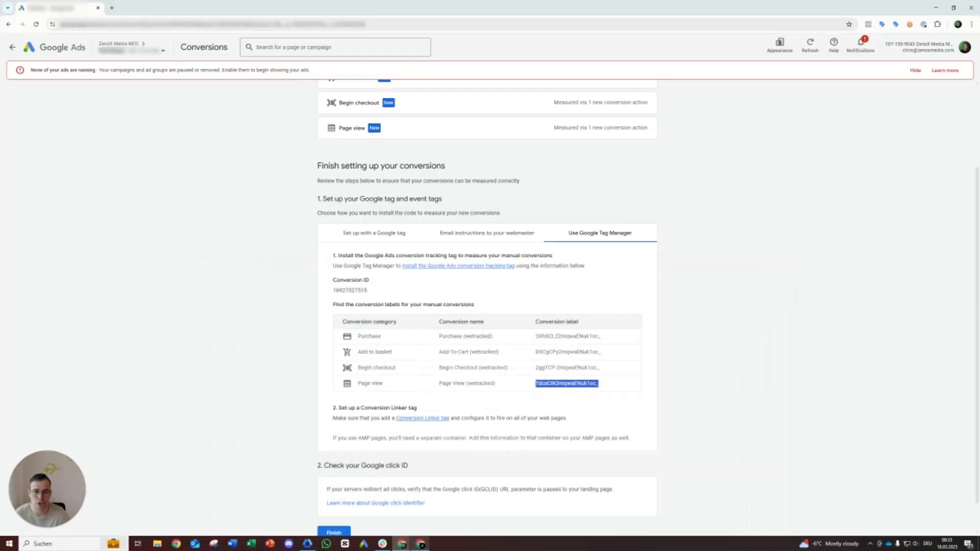
{"action": "scroll", "coordinate": [466, 351], "scroll_direction": "down", "scroll_amount": 1}
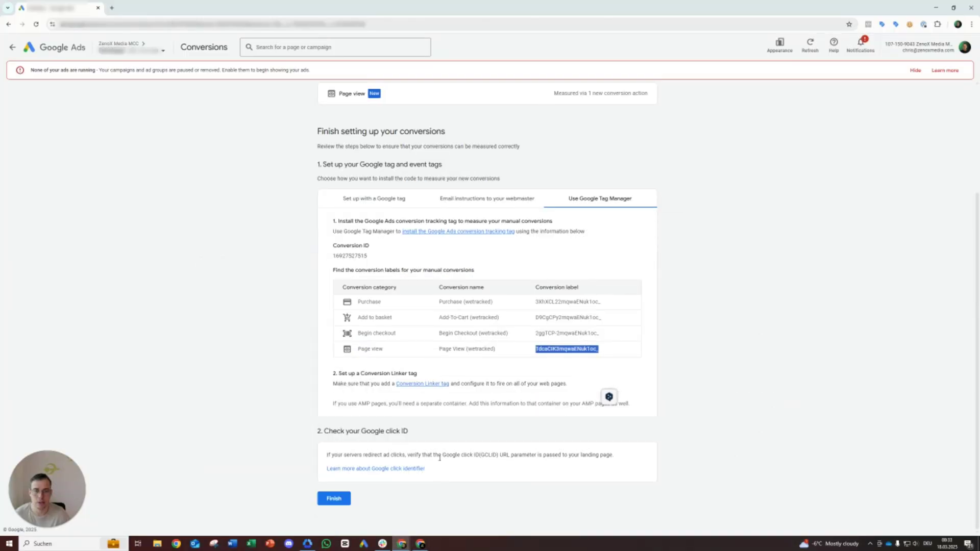
{"action": "left_click", "coordinate": [420, 544]}
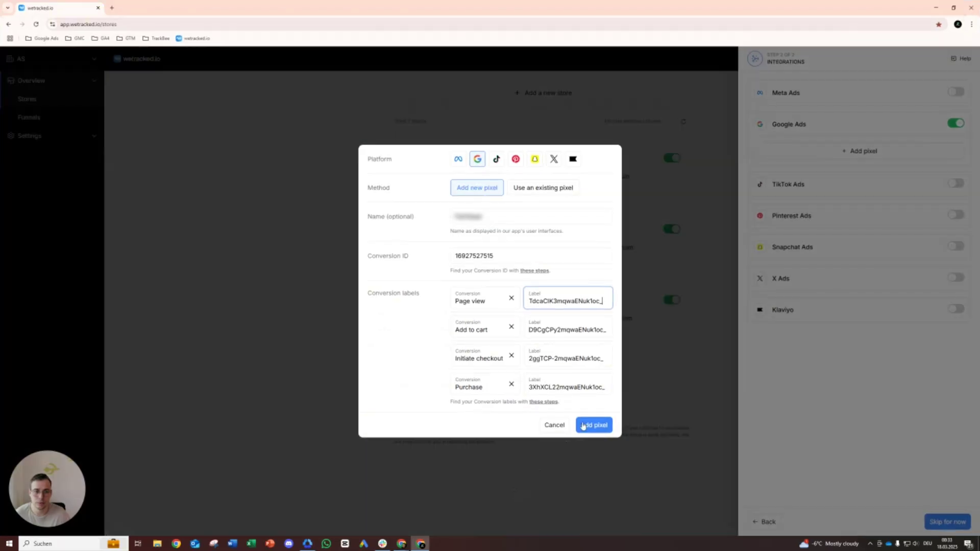
{"action": "left_click", "coordinate": [592, 427]}
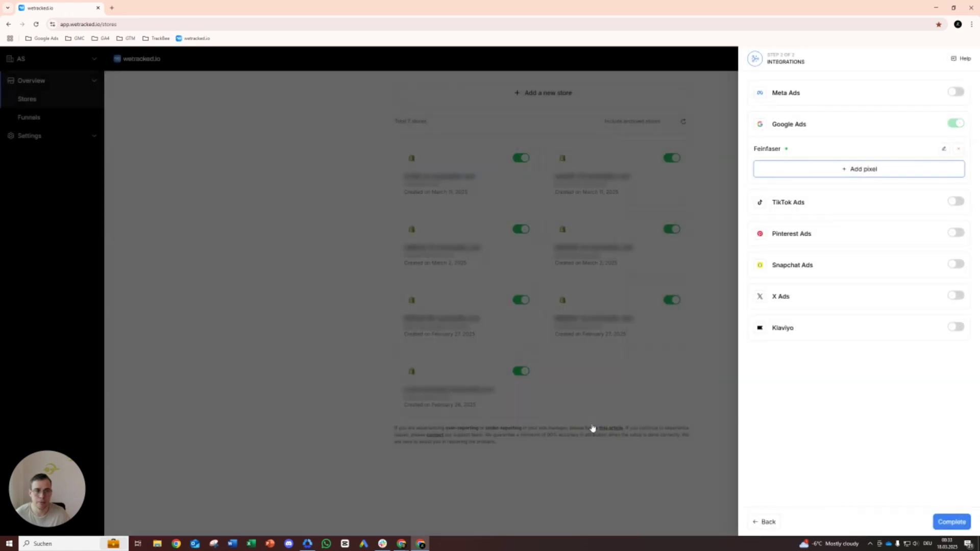
Step: Complete the wetracked.io integrations step and finish the Google Ads setup to reach the conversions summary
{"action": "left_click", "coordinate": [951, 522]}
{"action": "key", "text": "alt+Tab"}
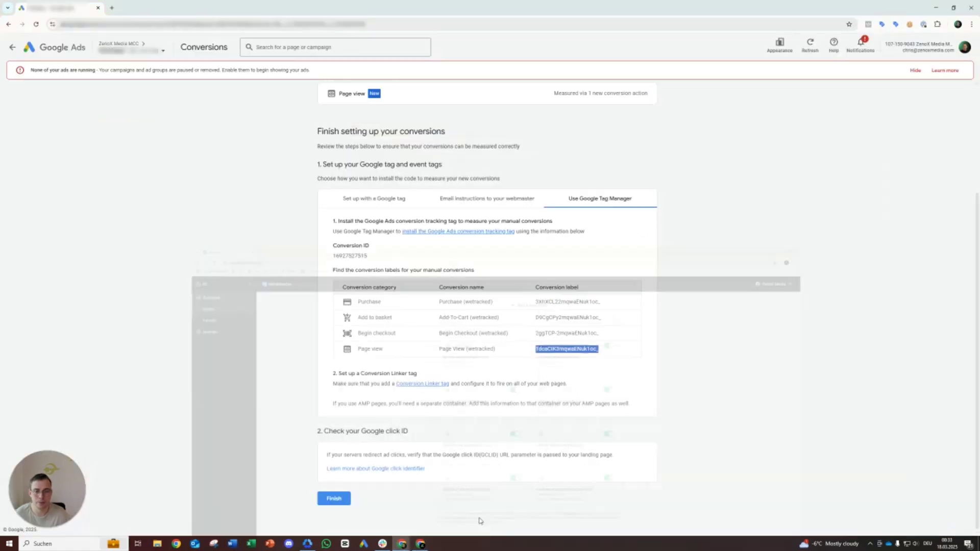
{"action": "left_click", "coordinate": [334, 499]}
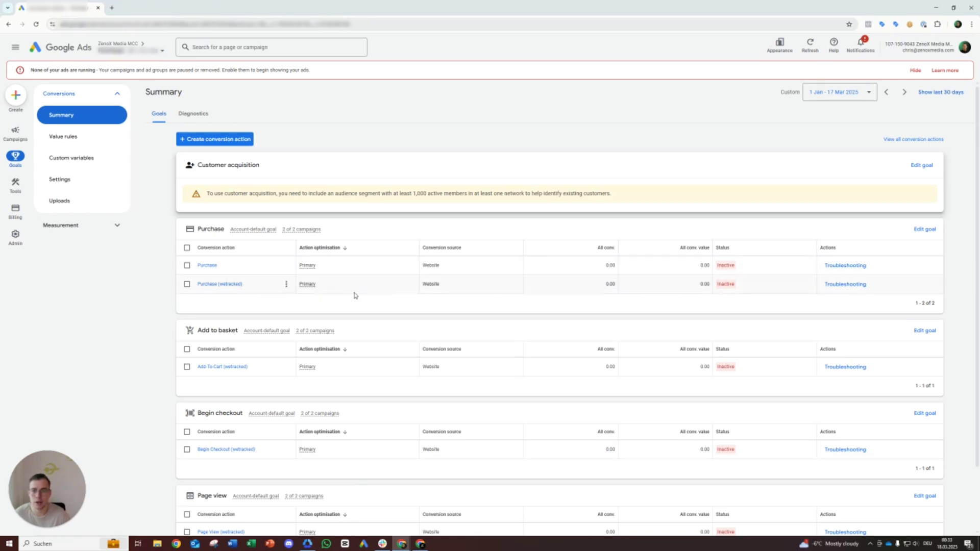
{"action": "scroll", "coordinate": [354, 296], "scroll_direction": "down", "scroll_amount": 2}
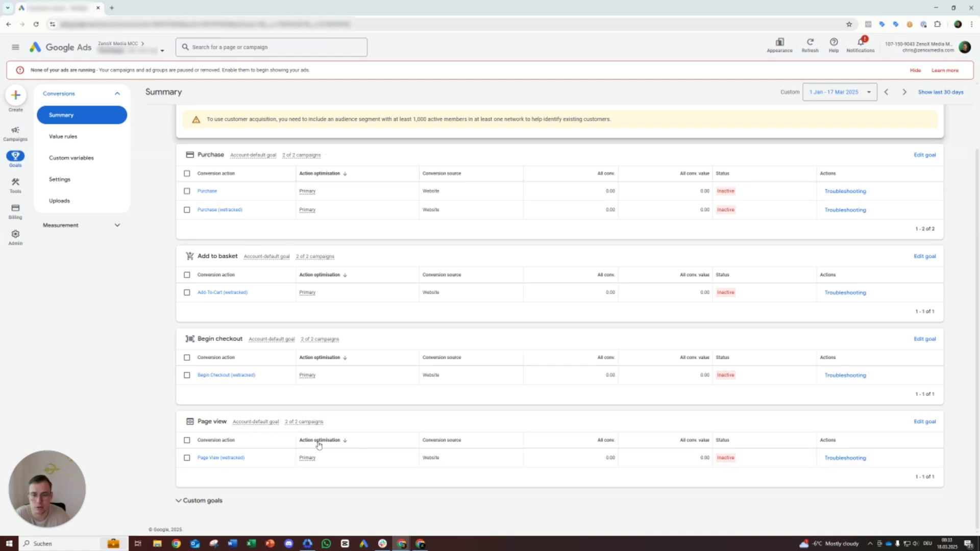
{"action": "mouse_move", "coordinate": [313, 463]}
Step: Open the Purchase (wetracked) action's settings, save them, and return to the summary
{"action": "left_click", "coordinate": [206, 192]}
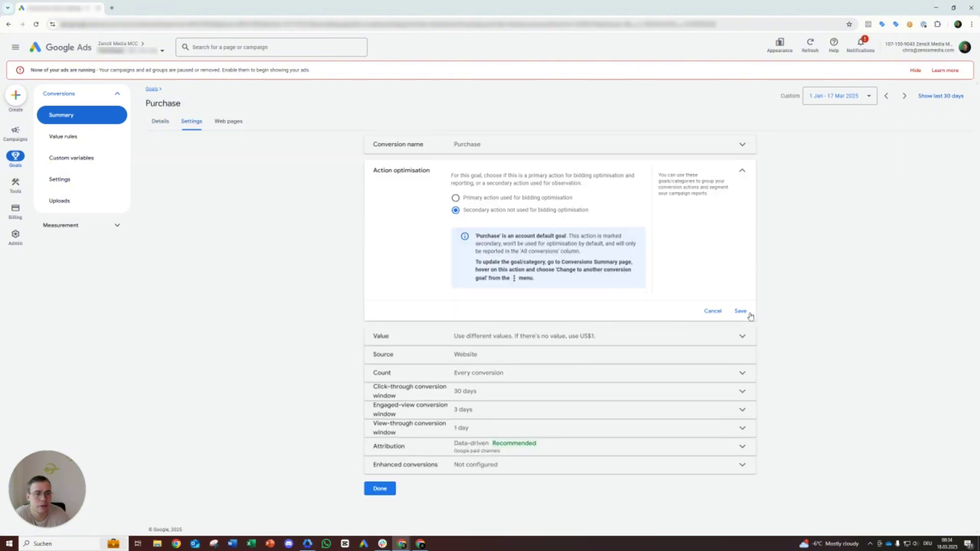
{"action": "left_click", "coordinate": [749, 314]}
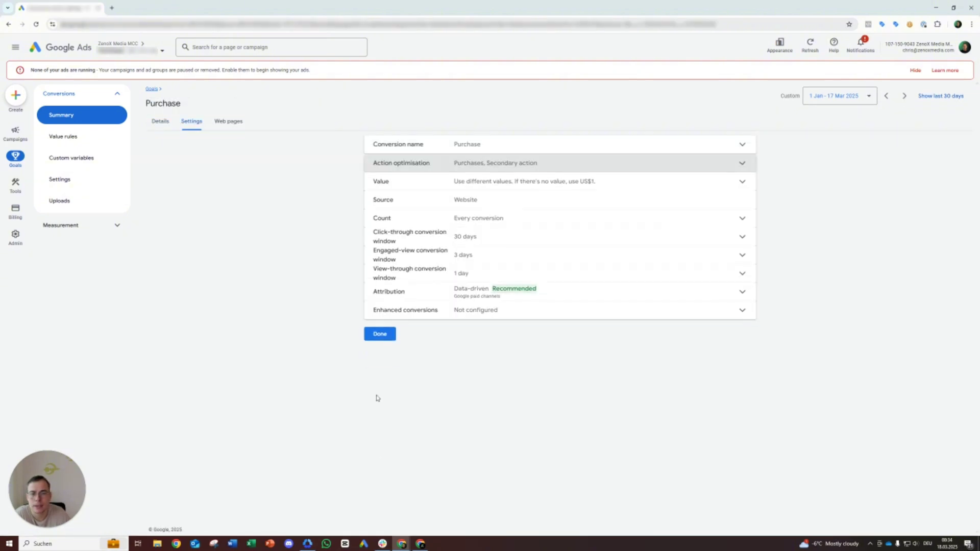
{"action": "left_click", "coordinate": [378, 335]}
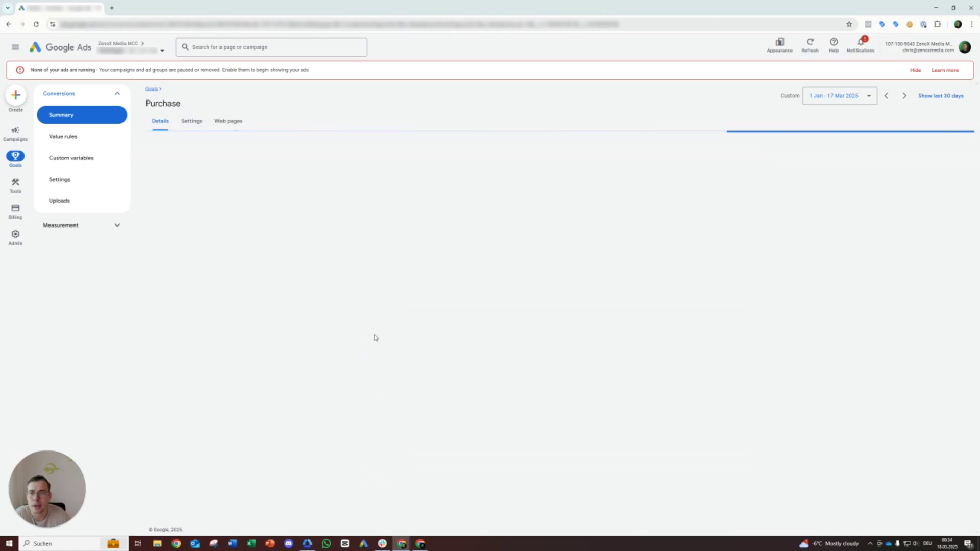
{"action": "left_click", "coordinate": [379, 380]}
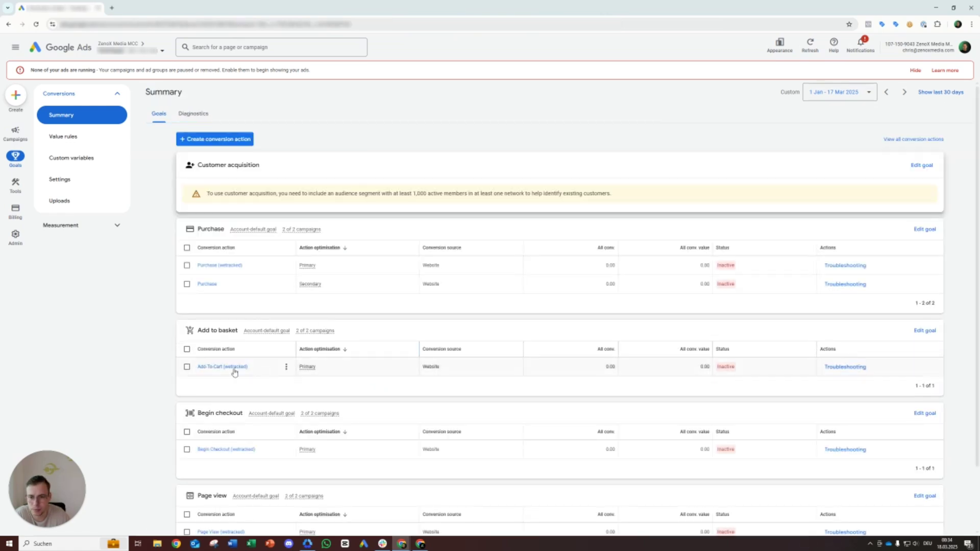
Step: Set Add-To-Cart (wetracked) action optimisation to Secondary action and save
{"action": "left_click", "coordinate": [233, 368]}
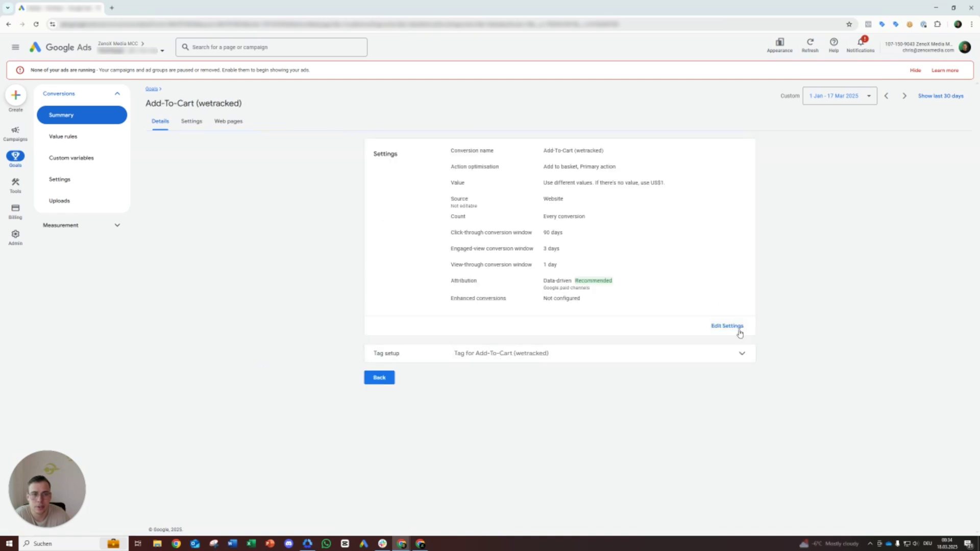
{"action": "left_click", "coordinate": [735, 327]}
{"action": "left_click", "coordinate": [479, 168]}
{"action": "left_click", "coordinate": [492, 215]}
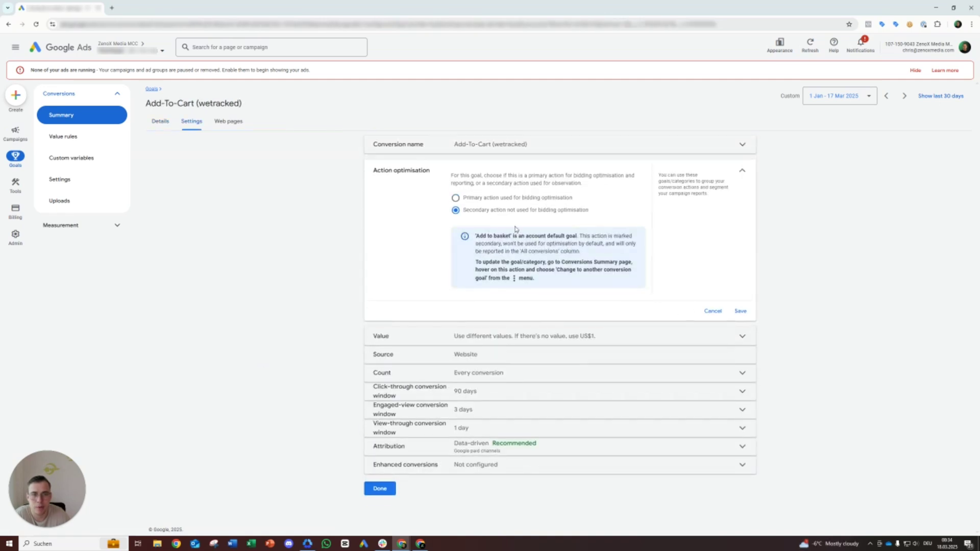
{"action": "left_click", "coordinate": [489, 198]}
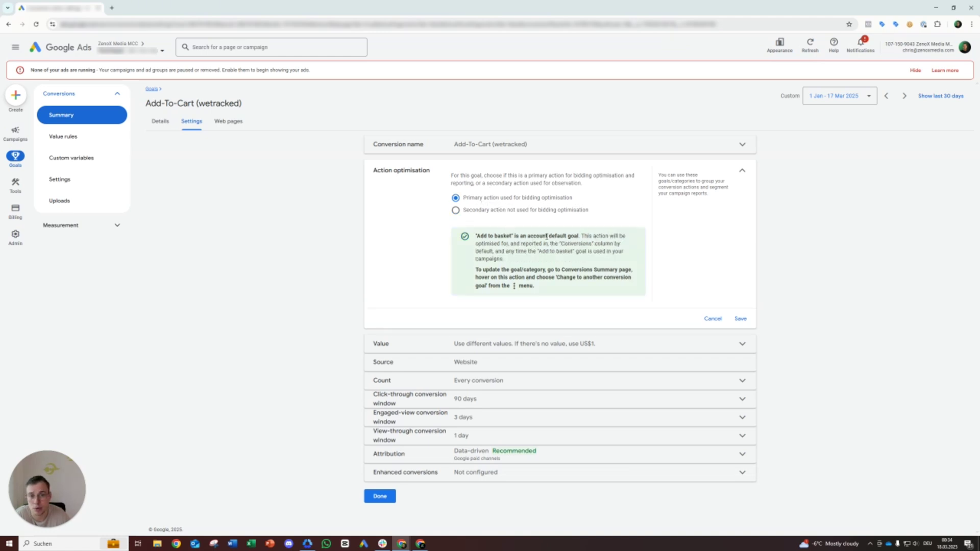
{"action": "left_click", "coordinate": [499, 214]}
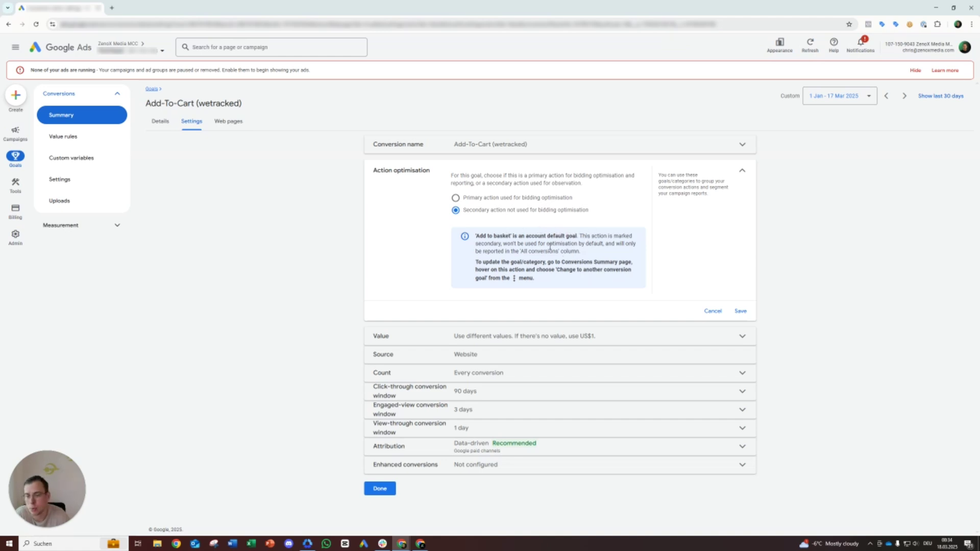
{"action": "left_click", "coordinate": [740, 311]}
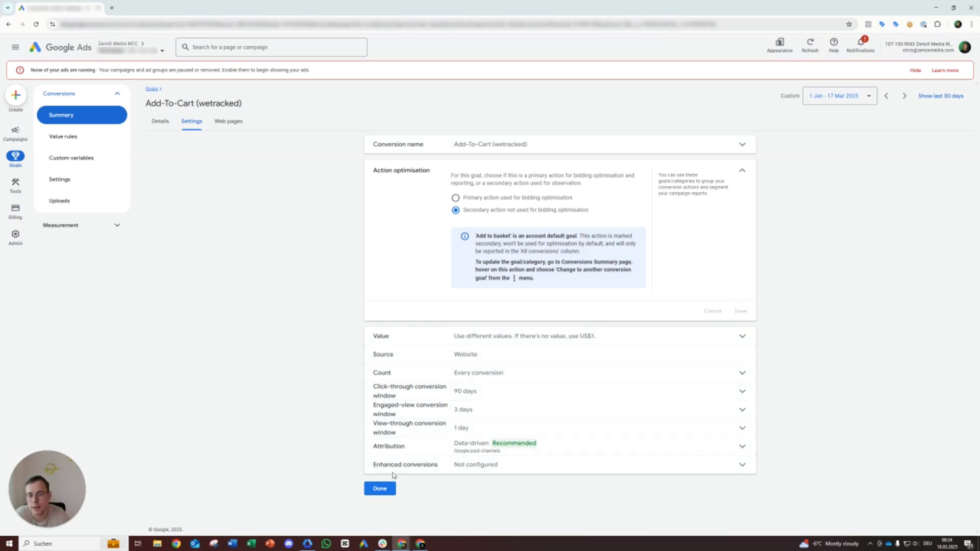
{"action": "left_click", "coordinate": [381, 334]}
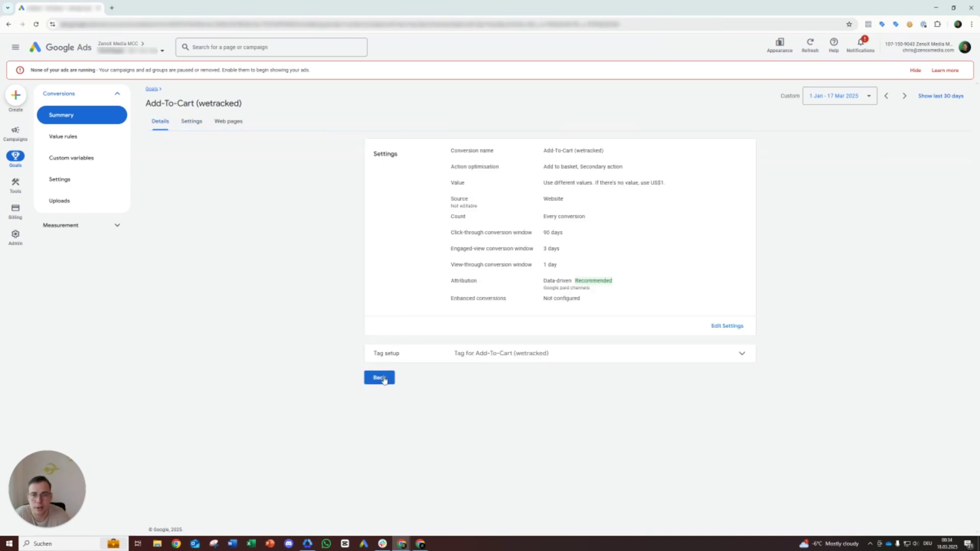
Step: Set Begin Checkout (wetracked) action optimisation to Secondary action and save
{"action": "left_click", "coordinate": [379, 378]}
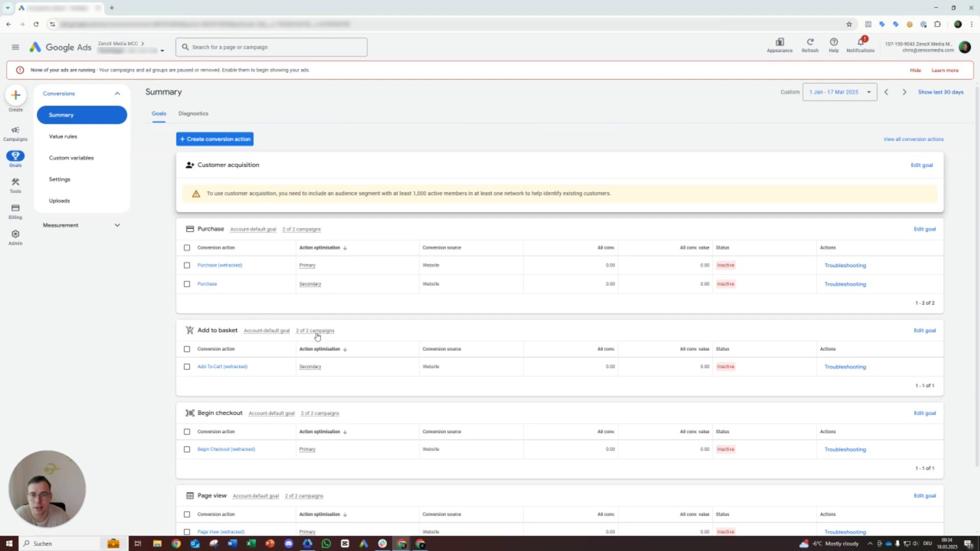
{"action": "scroll", "coordinate": [296, 352], "scroll_direction": "down", "scroll_amount": 2}
{"action": "left_click", "coordinate": [242, 377]}
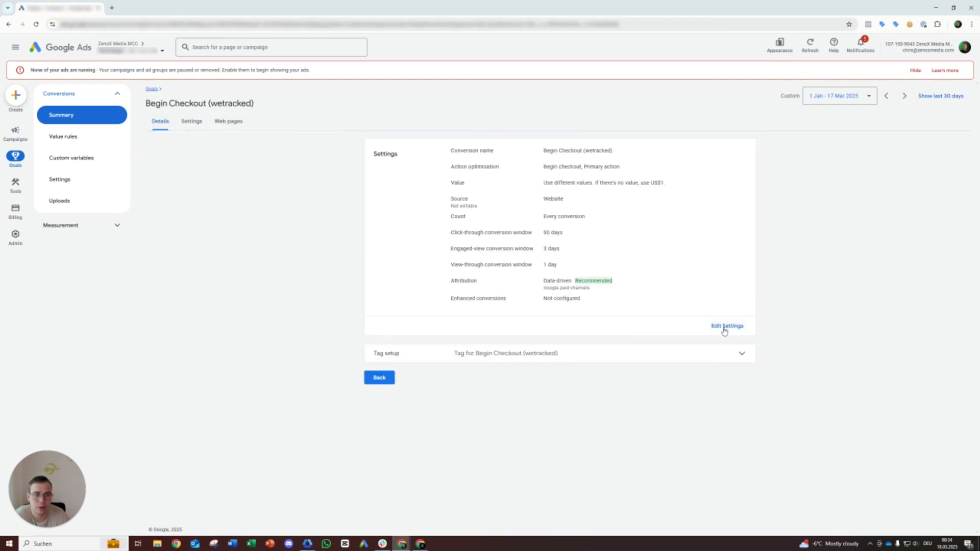
{"action": "left_click", "coordinate": [726, 326]}
{"action": "left_click", "coordinate": [476, 164]}
{"action": "left_click", "coordinate": [483, 210]}
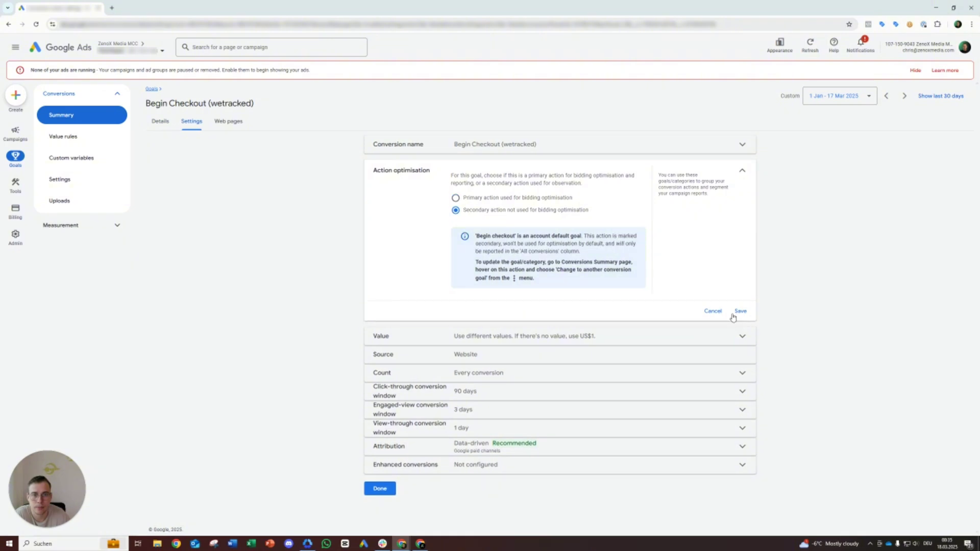
{"action": "left_click", "coordinate": [741, 312]}
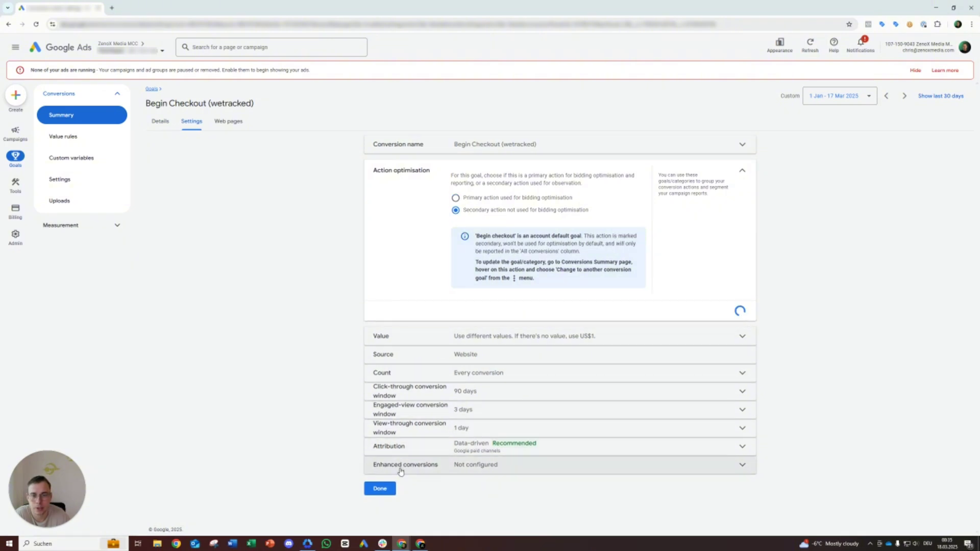
{"action": "left_click", "coordinate": [386, 335]}
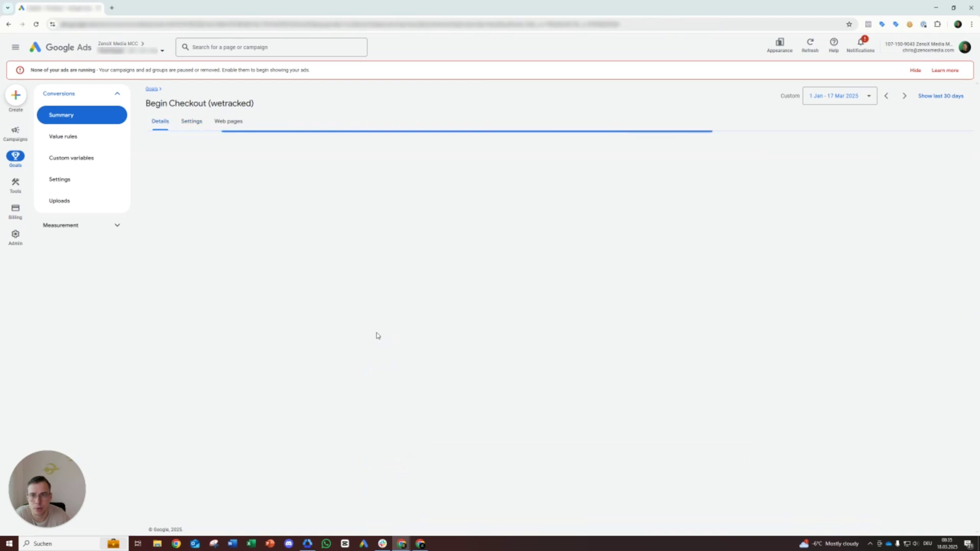
Step: Make Page View (wetracked) a secondary action and return to the conversions summary
{"action": "left_click", "coordinate": [370, 376]}
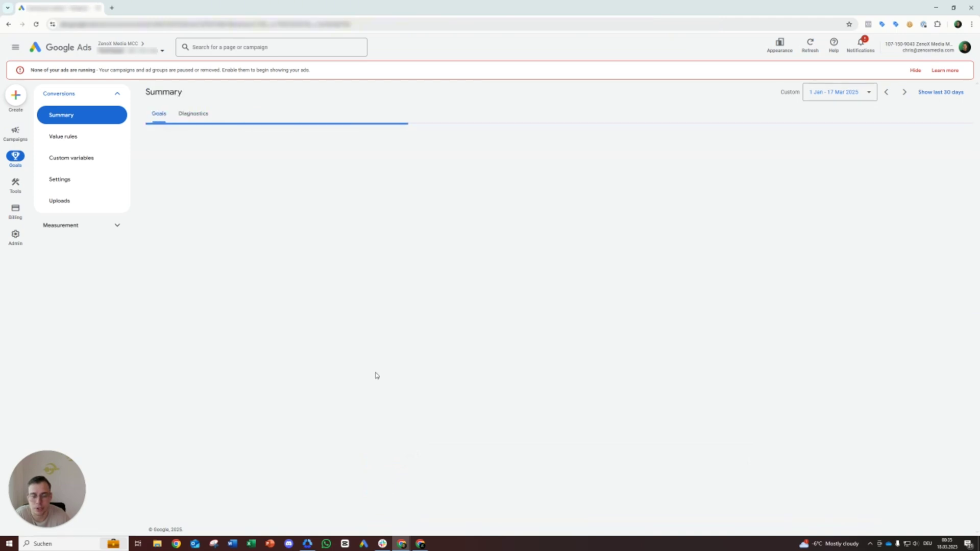
{"action": "scroll", "coordinate": [306, 393], "scroll_direction": "down", "scroll_amount": 2}
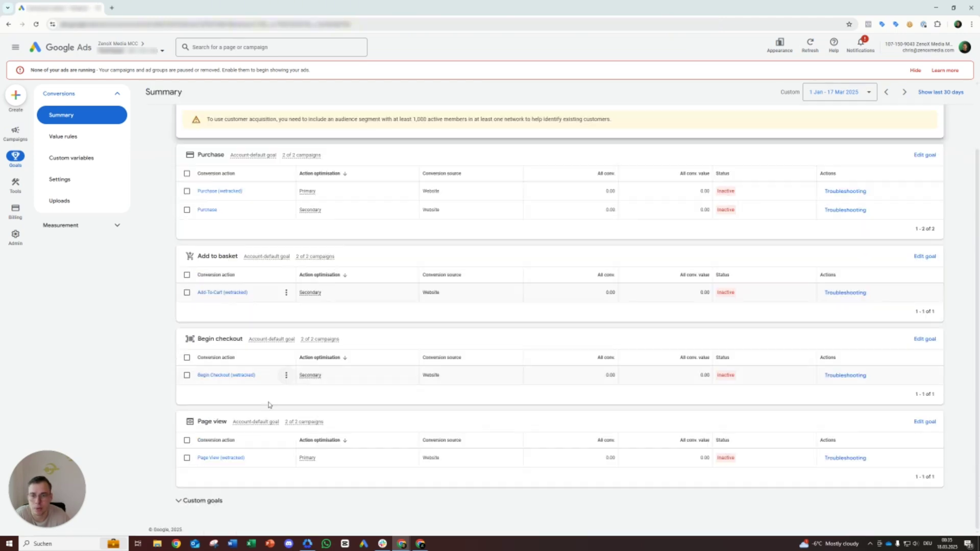
{"action": "left_click", "coordinate": [221, 458]}
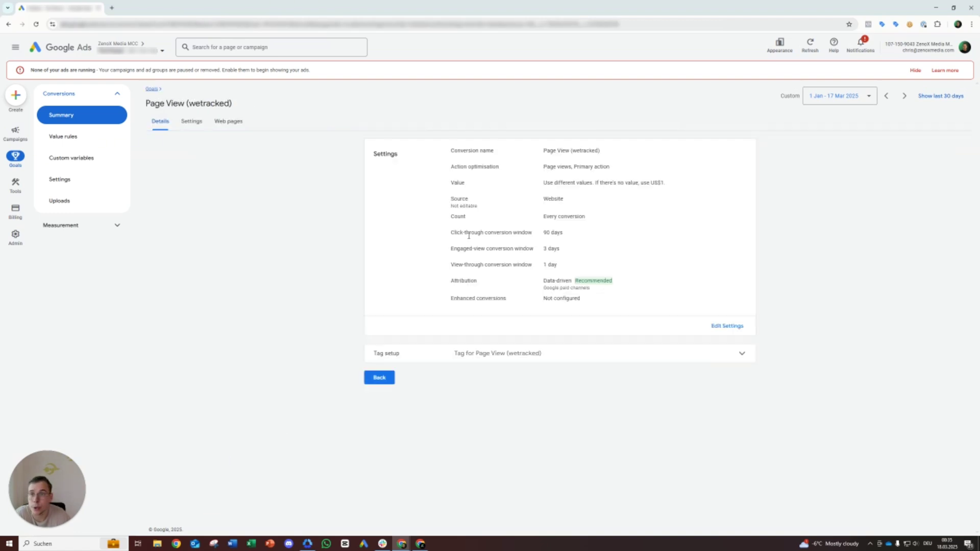
{"action": "left_click", "coordinate": [717, 326]}
{"action": "left_click", "coordinate": [512, 181]}
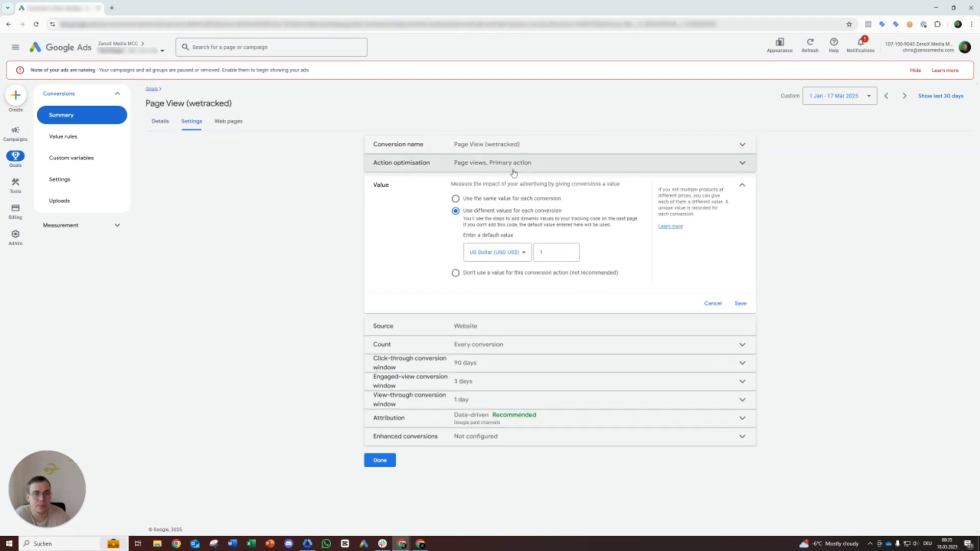
{"action": "left_click", "coordinate": [512, 162]}
{"action": "left_click", "coordinate": [739, 312]}
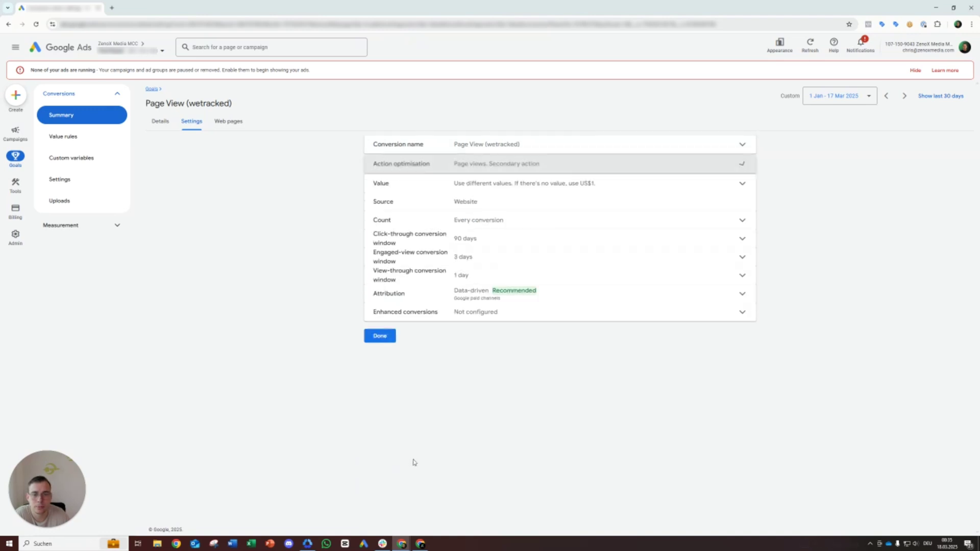
{"action": "left_click", "coordinate": [381, 336]}
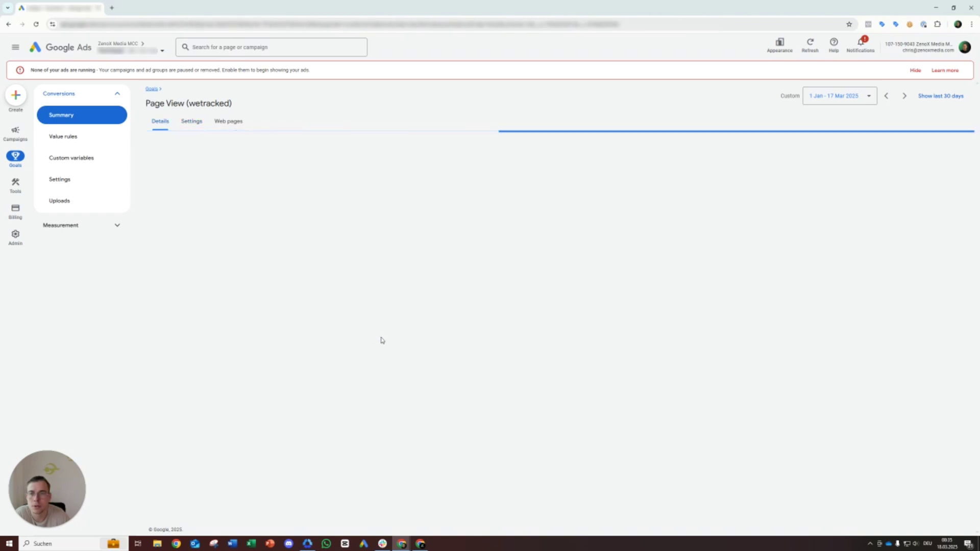
{"action": "left_click", "coordinate": [379, 376]}
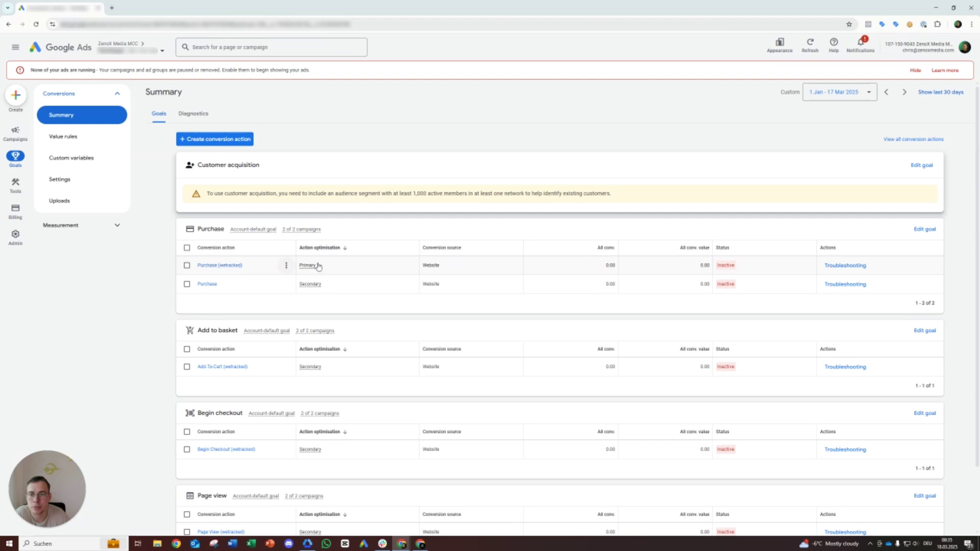
{"action": "scroll", "coordinate": [319, 272], "scroll_direction": "down", "scroll_amount": 3}
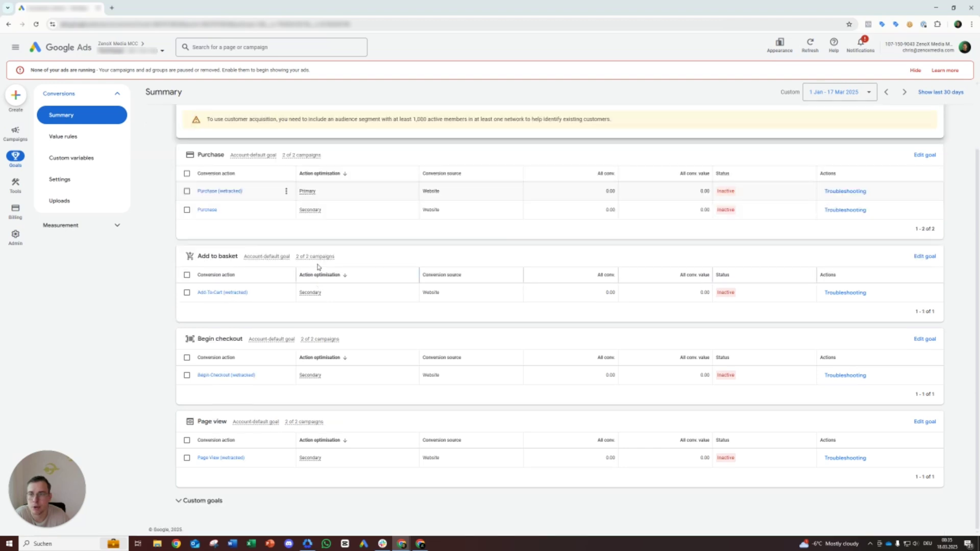
Step: Switch to wetracked.io and check the Reviewing badge on the newest store card
{"action": "key", "text": "alt+Tab"}
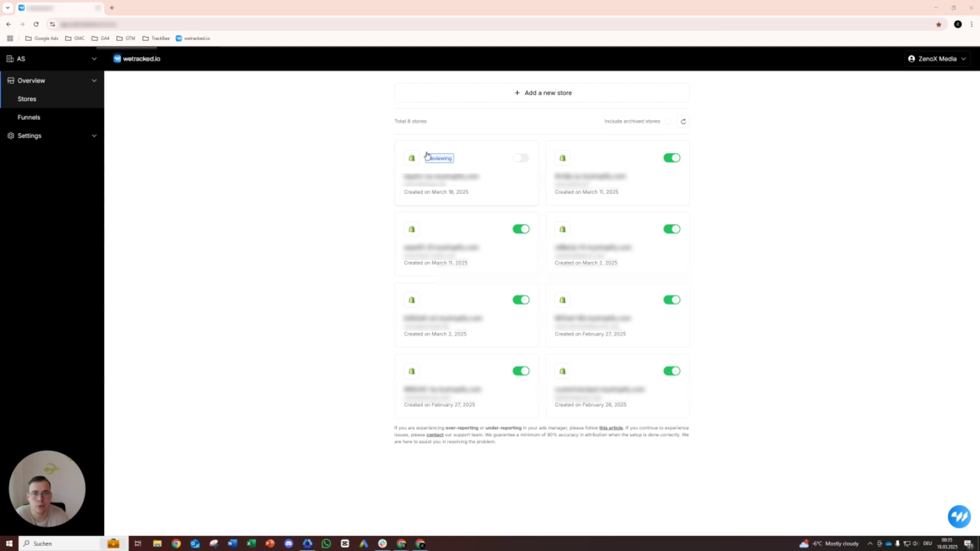
{"action": "mouse_move", "coordinate": [430, 169]}
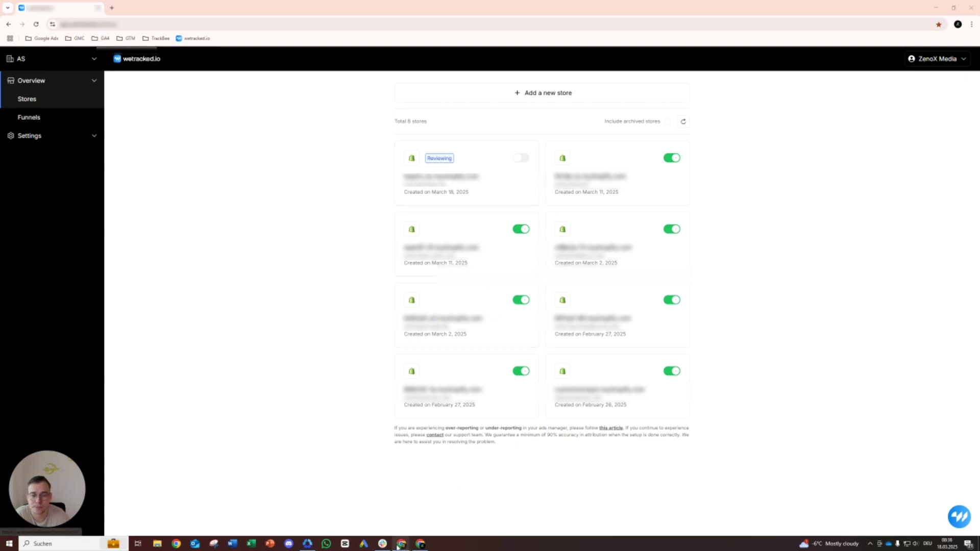
Step: Accept and save the customer data terms in Google Ads' conversion settings
{"action": "mouse_move", "coordinate": [402, 543]}
{"action": "left_click", "coordinate": [452, 518]}
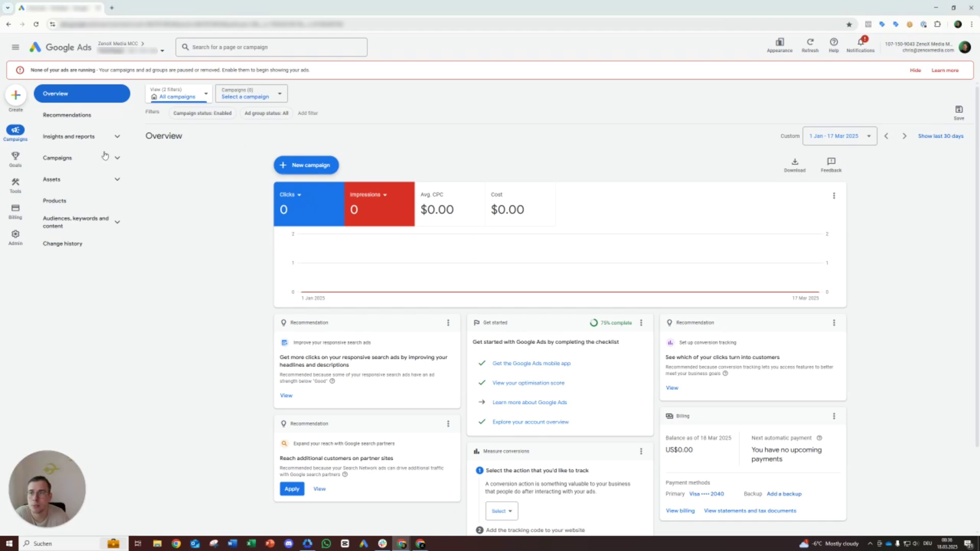
{"action": "left_click", "coordinate": [37, 24]}
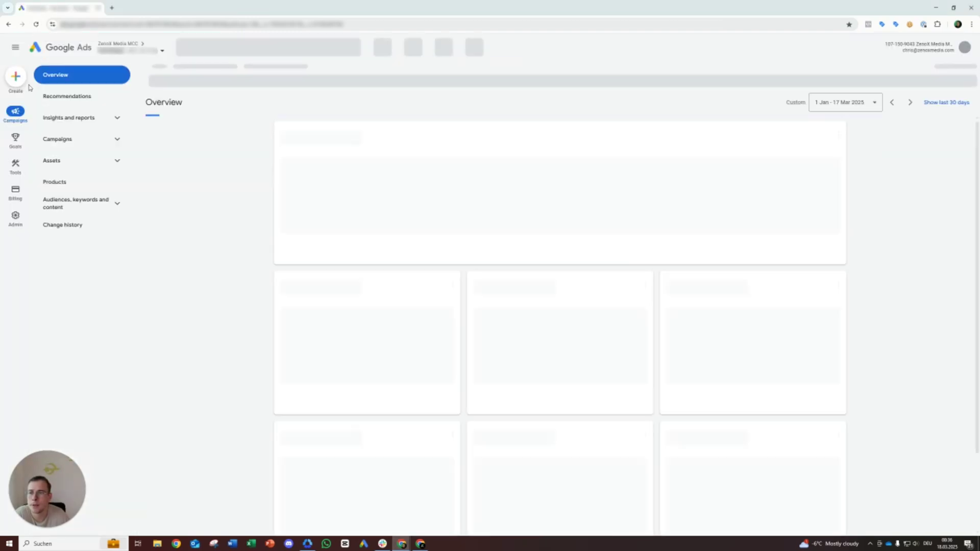
{"action": "left_click", "coordinate": [17, 142]}
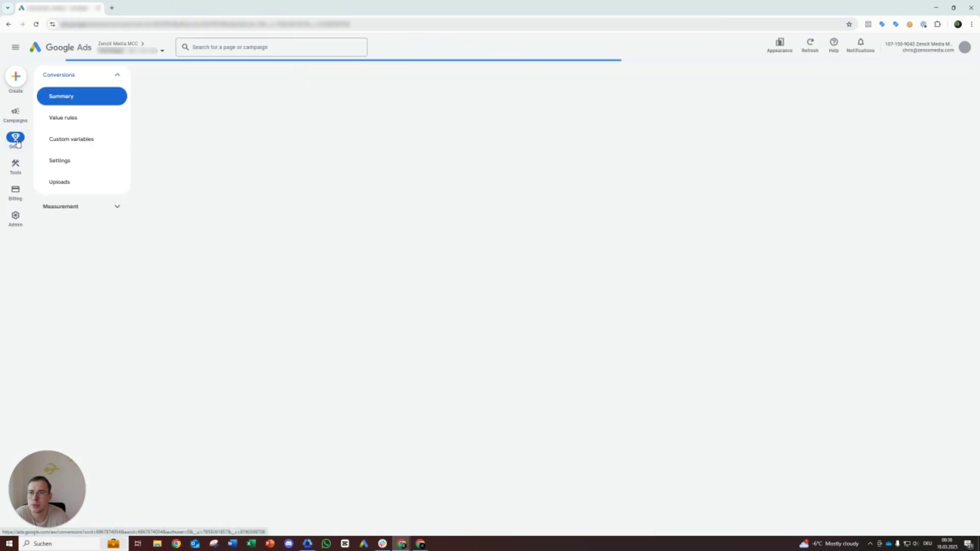
{"action": "left_click", "coordinate": [71, 162]}
{"action": "left_click", "coordinate": [78, 178]}
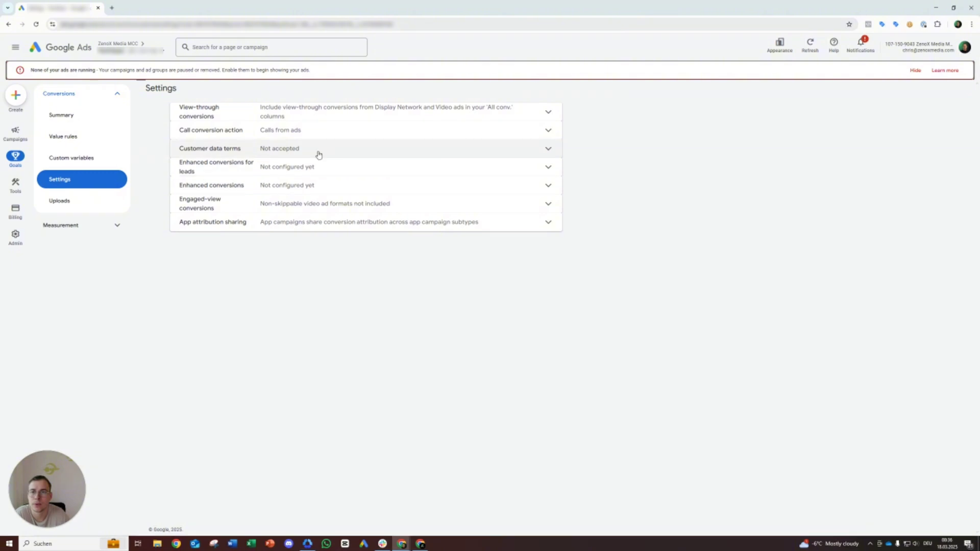
{"action": "left_click", "coordinate": [318, 149]}
{"action": "left_click", "coordinate": [260, 313]}
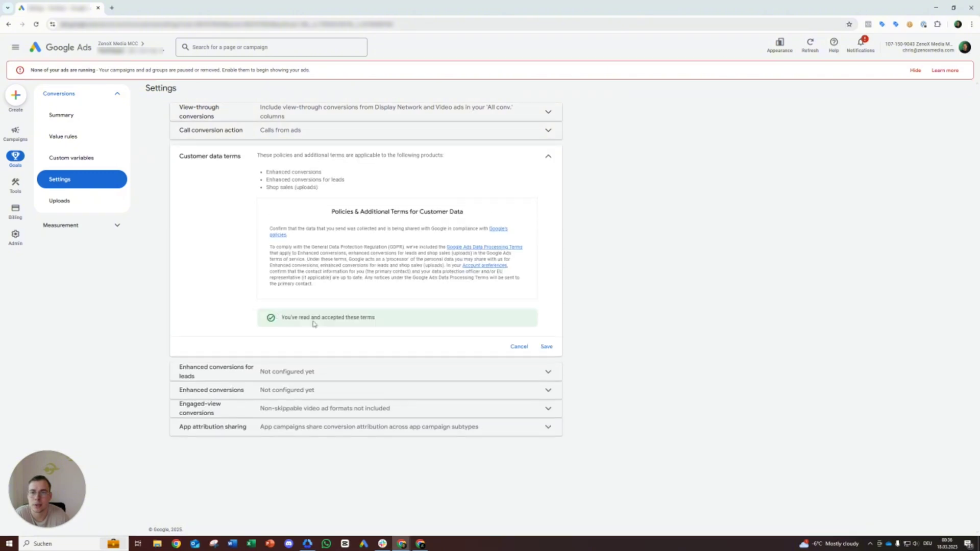
{"action": "left_click", "coordinate": [546, 346]}
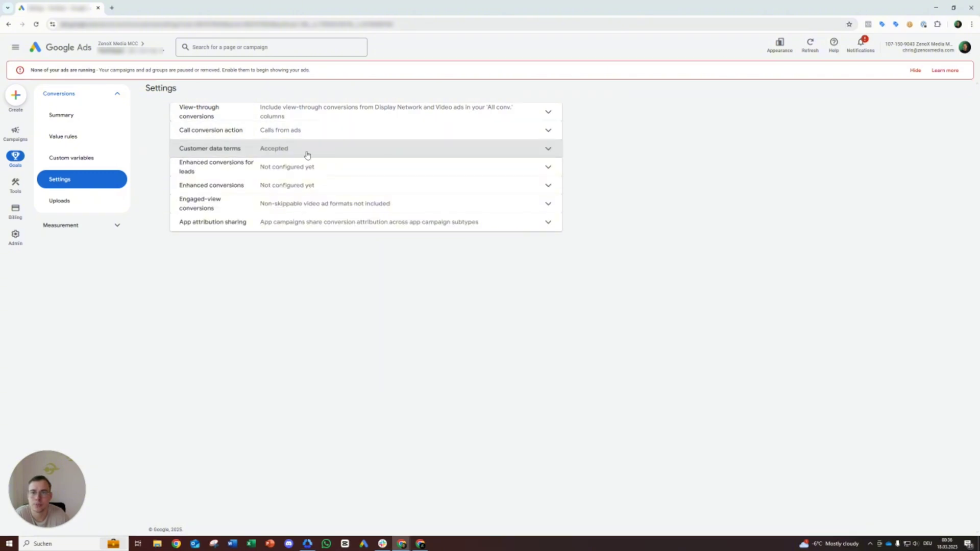
Step: Turn on enhanced conversions managed through the Google Ads API and save
{"action": "left_click", "coordinate": [309, 190]}
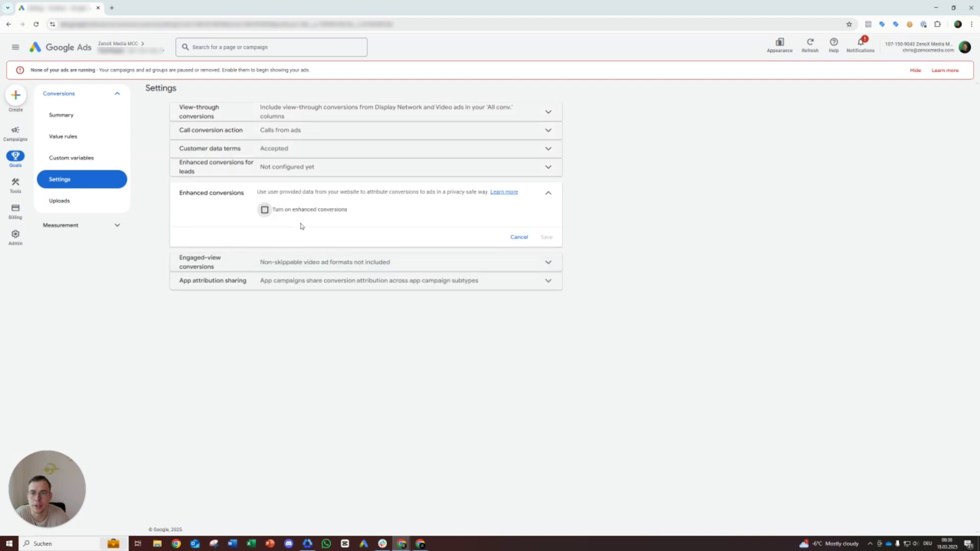
{"action": "left_click", "coordinate": [265, 209]}
{"action": "left_click", "coordinate": [567, 308]}
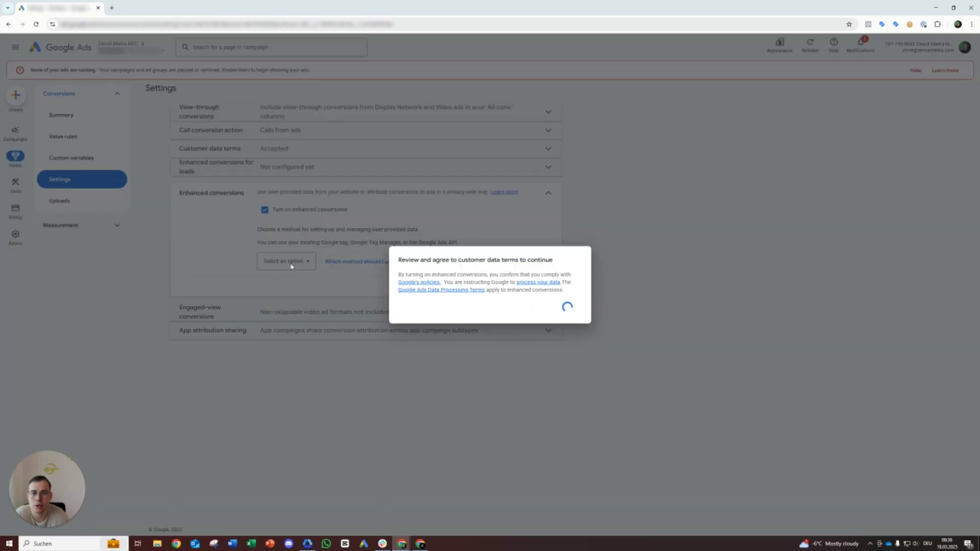
{"action": "left_click", "coordinate": [290, 266]}
{"action": "left_click", "coordinate": [297, 306]}
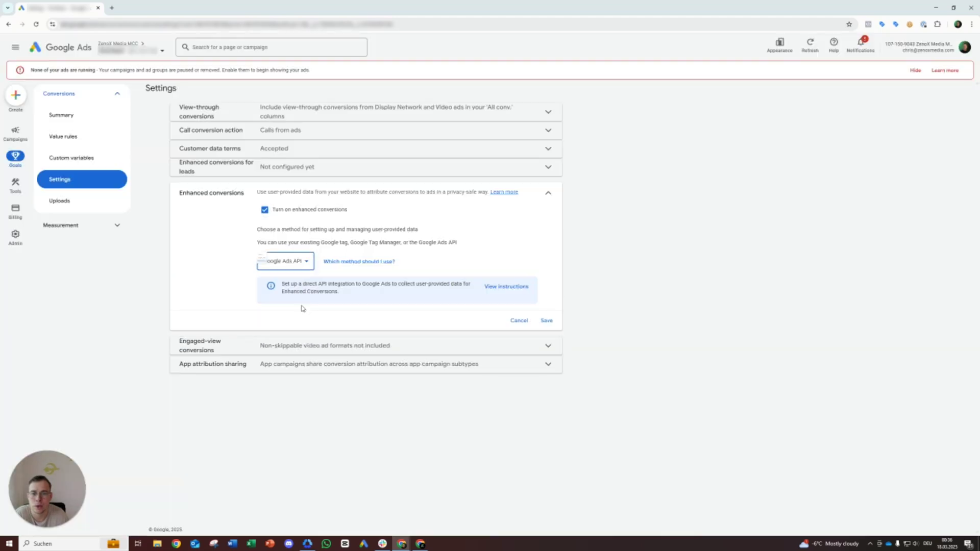
{"action": "left_click", "coordinate": [546, 321]}
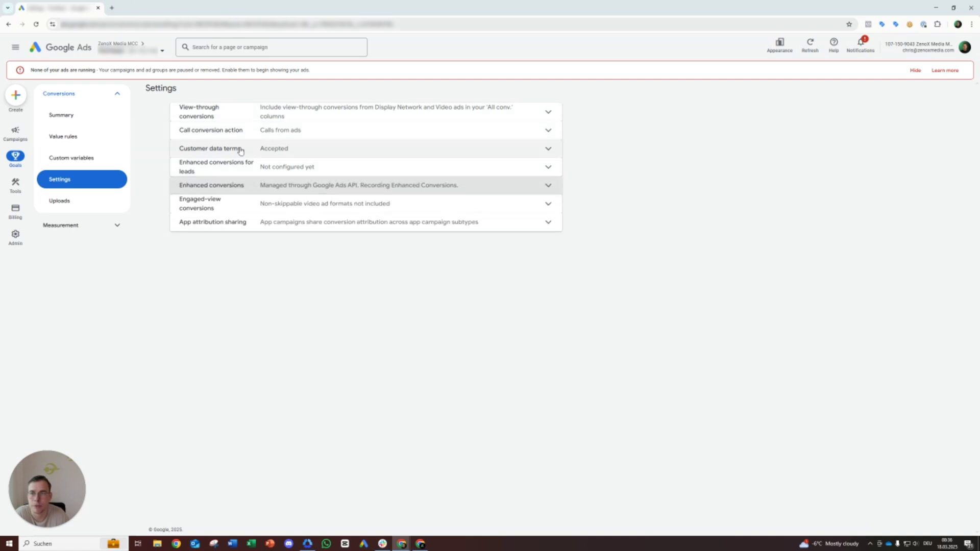
{"action": "mouse_move", "coordinate": [37, 131]}
{"action": "left_click", "coordinate": [68, 102]}
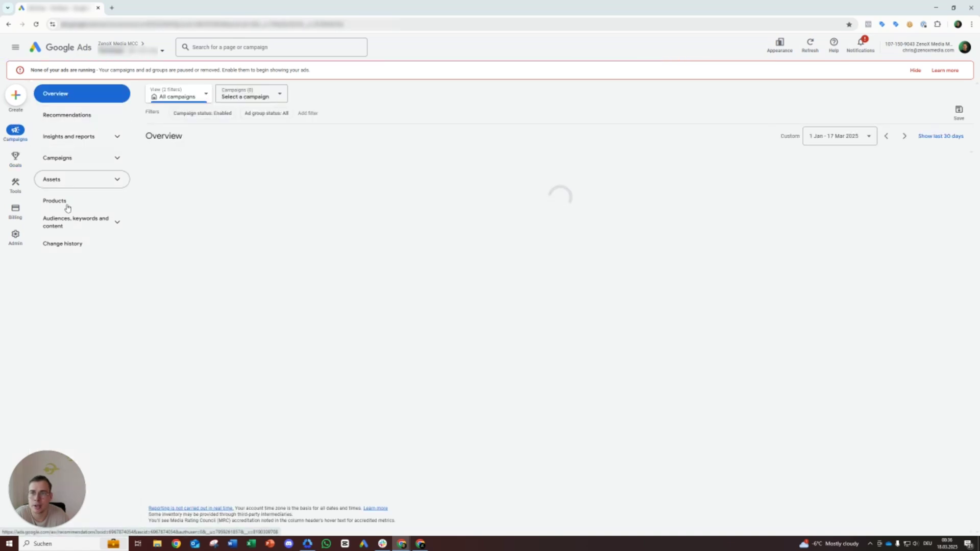
Step: Bring the wetracked.io Stores page back on screen from the taskbar
{"action": "left_click", "coordinate": [421, 542]}
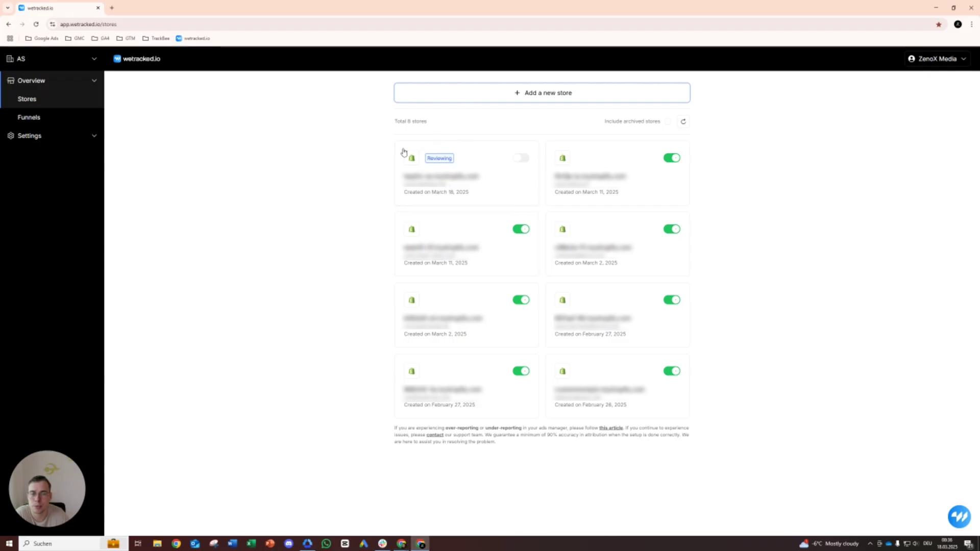